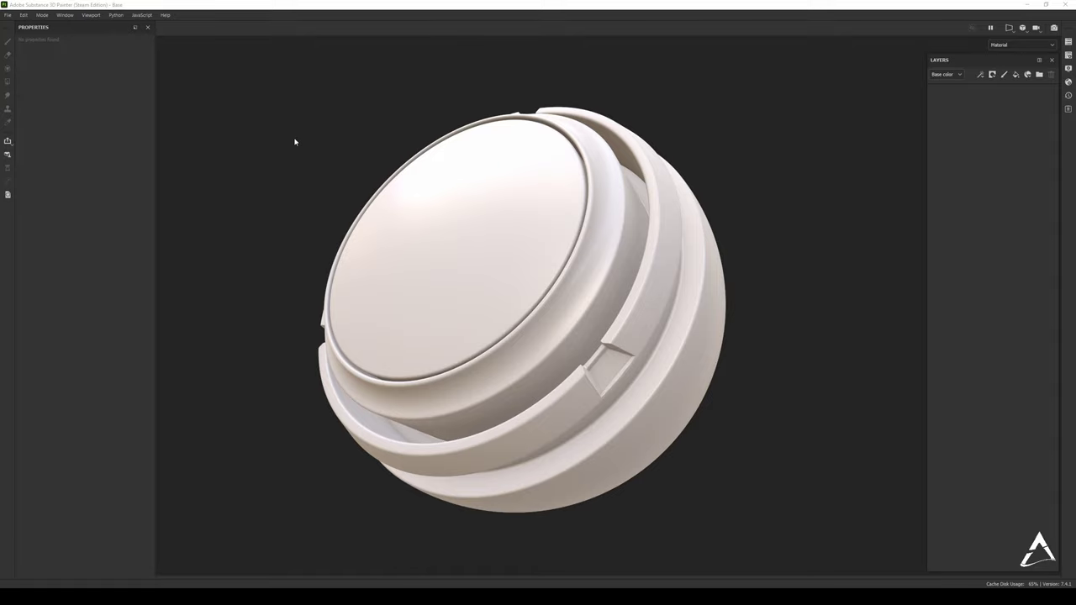
Check the mesh maps in the texture set settings and add a fill layer to the layer stack
{"action": "left_click", "coordinate": [1069, 54]}
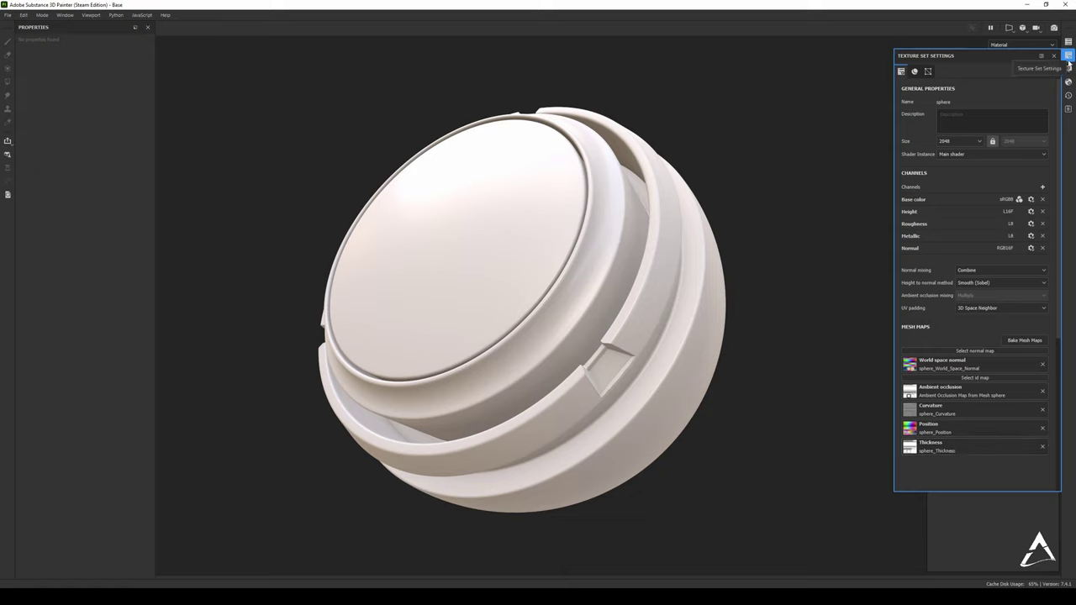
{"action": "left_click", "coordinate": [1053, 56]}
{"action": "left_click", "coordinate": [1019, 75]}
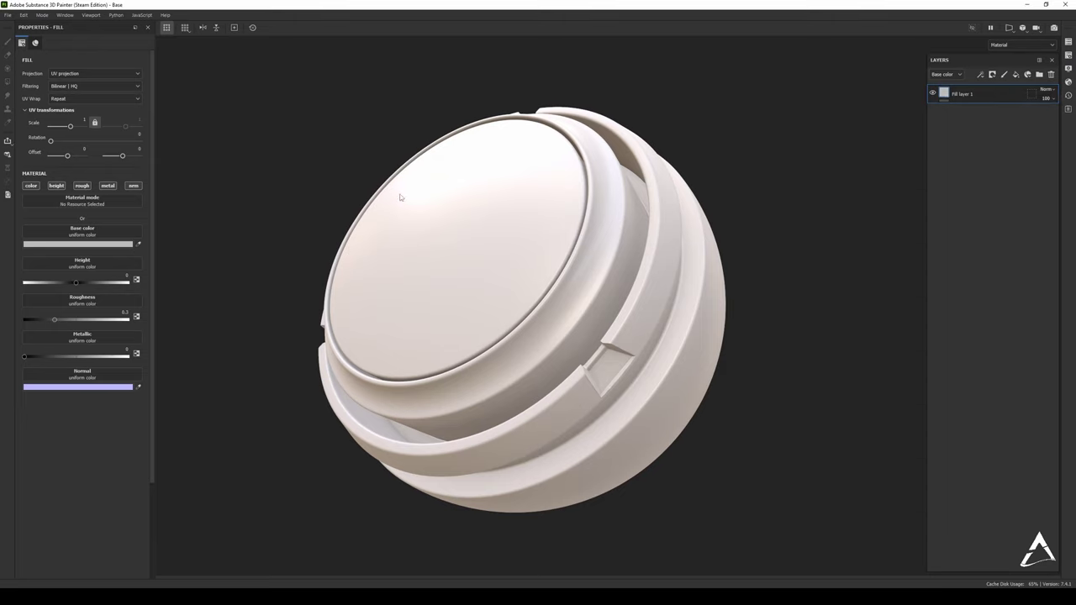
Give Fill layer 1 a dark grey base colour, a roughness of about 0.03 and a metallic value of 1
{"action": "left_click", "coordinate": [86, 245]}
{"action": "left_click_drag", "start_coordinate": [128, 317], "coordinate": [26, 320]}
{"action": "left_click", "coordinate": [197, 253]}
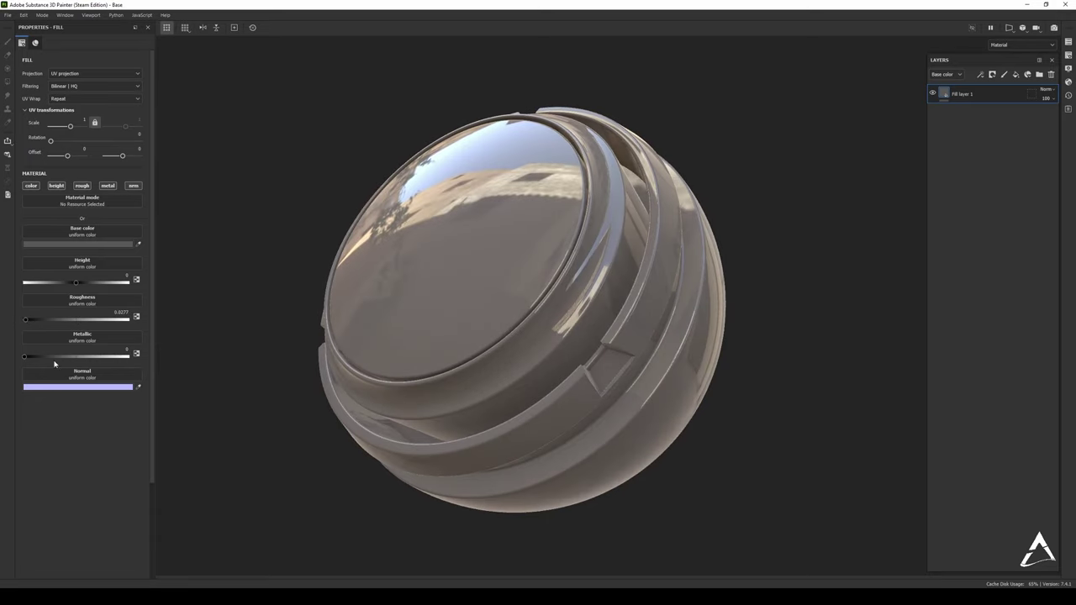
{"action": "left_click_drag", "start_coordinate": [50, 357], "coordinate": [130, 356]}
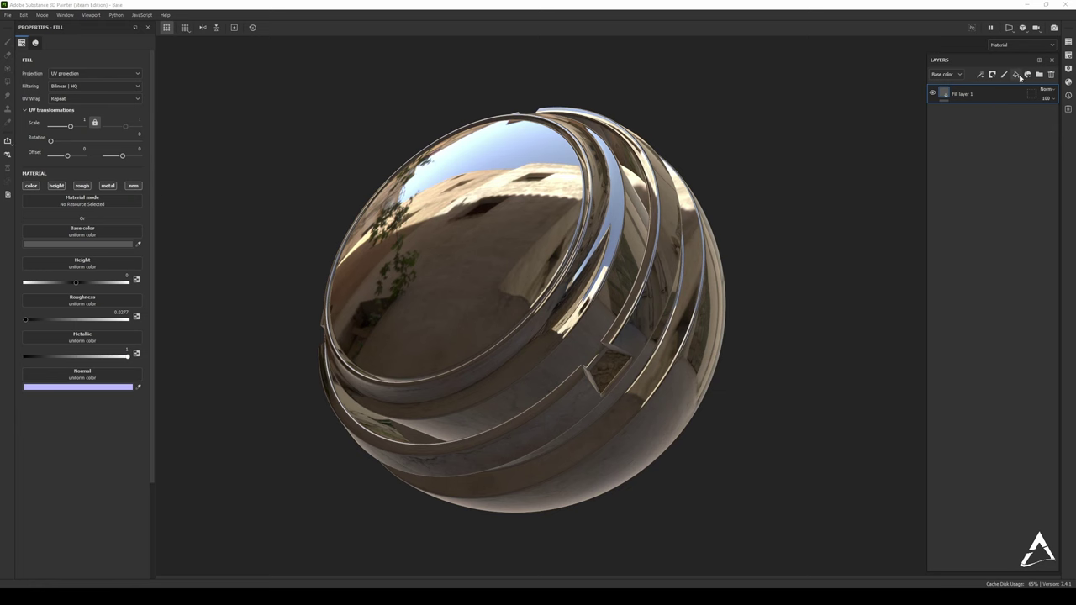
Add a second fill layer above Fill layer 1 and give it a black mask
{"action": "left_click", "coordinate": [1016, 75]}
{"action": "right_click", "coordinate": [955, 93]}
{"action": "left_click", "coordinate": [988, 103]}
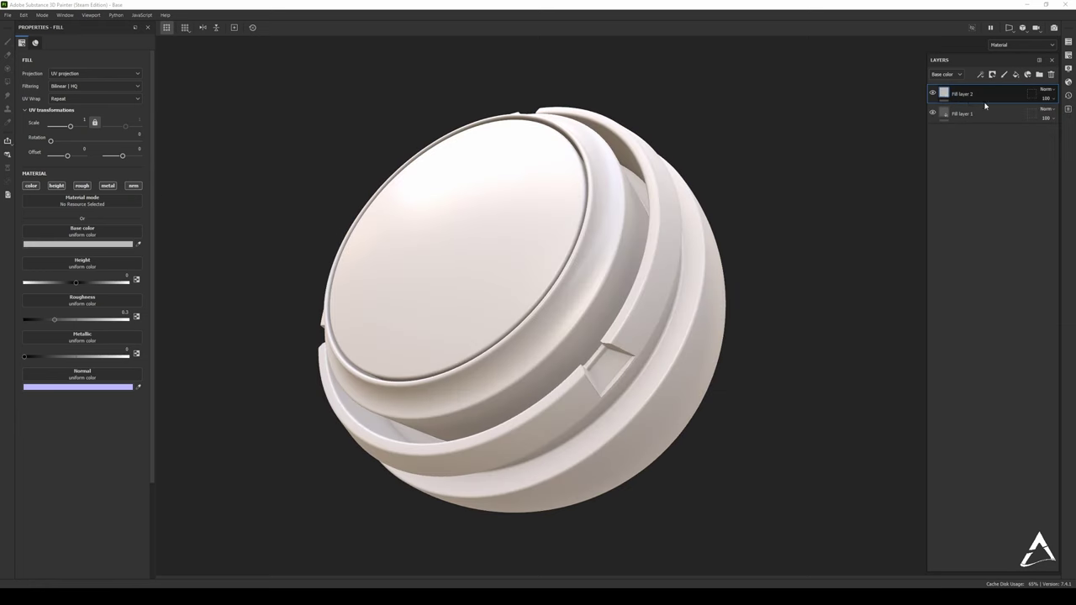
Add a generator to Fill layer 2's mask and choose Ambient Occlusion for it
{"action": "right_click", "coordinate": [959, 97]}
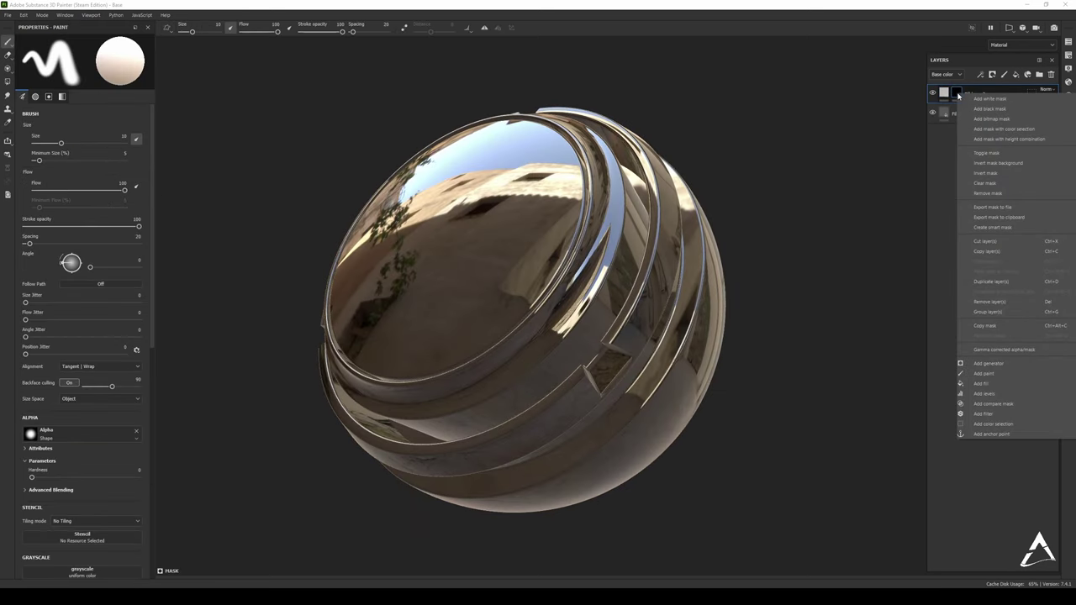
{"action": "left_click", "coordinate": [967, 364]}
{"action": "left_click", "coordinate": [94, 59]}
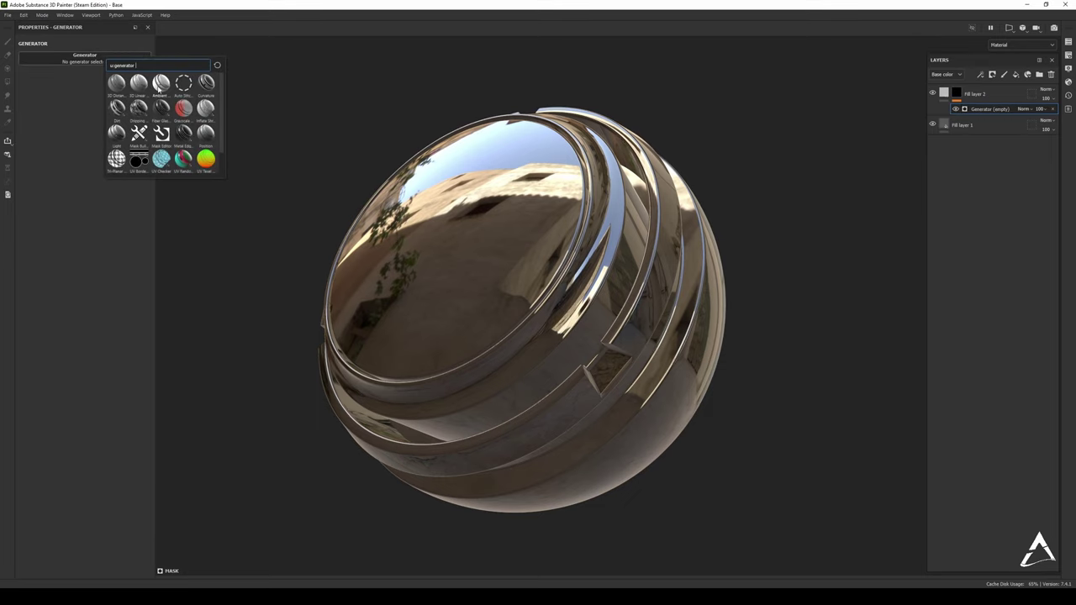
{"action": "left_click", "coordinate": [160, 85]}
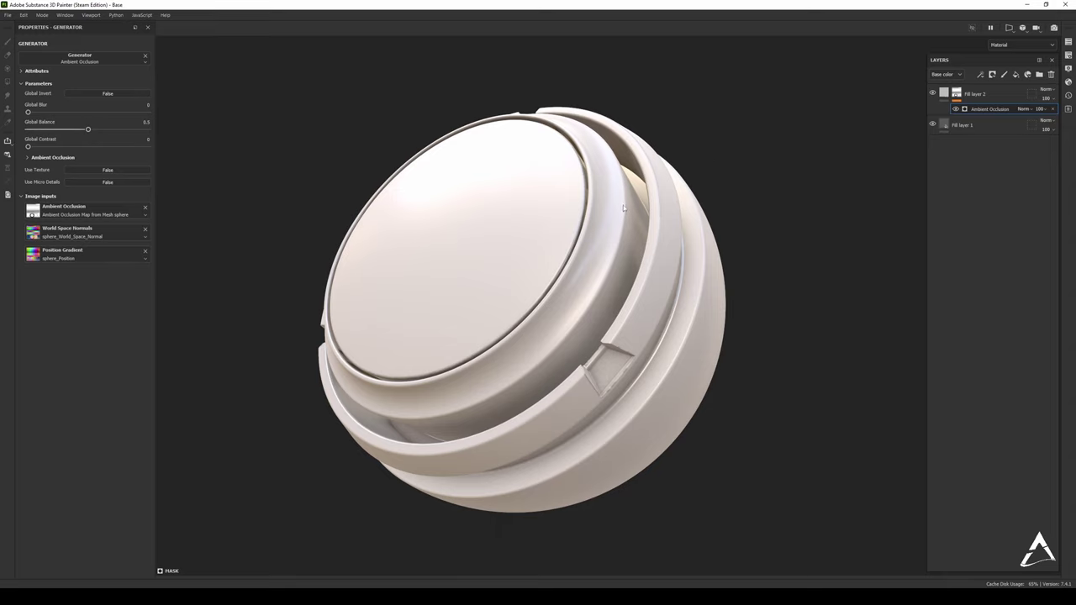
Lower the Ambient Occlusion generator's Global Balance to about 0.19
{"action": "left_click_drag", "start_coordinate": [624, 208], "coordinate": [718, 221], "text": "alt"}
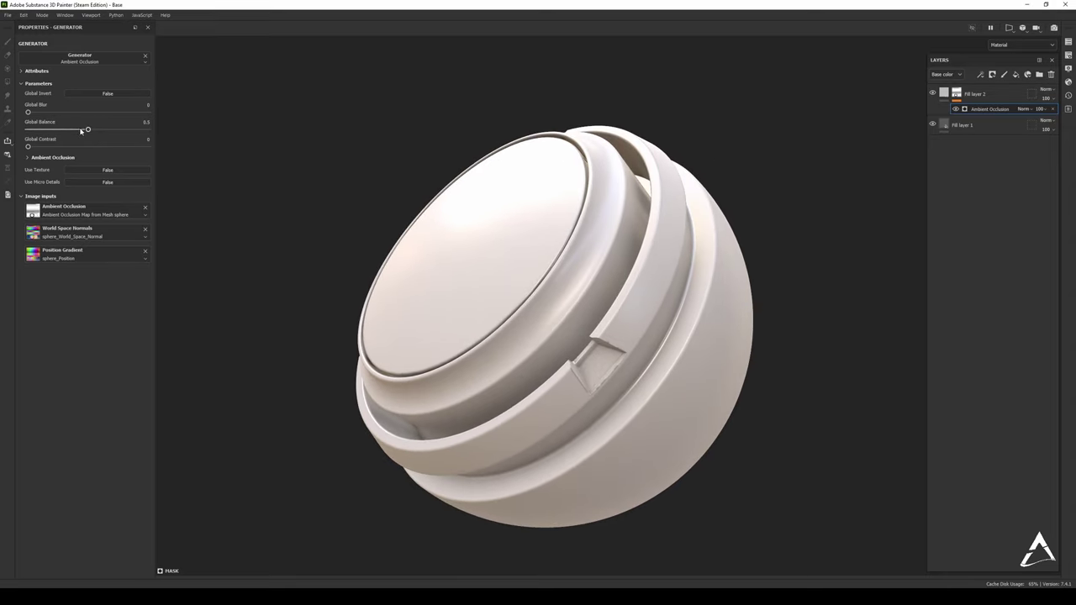
{"action": "left_click_drag", "start_coordinate": [81, 130], "coordinate": [50, 131]}
{"action": "left_click_drag", "start_coordinate": [615, 211], "coordinate": [639, 249], "text": "alt"}
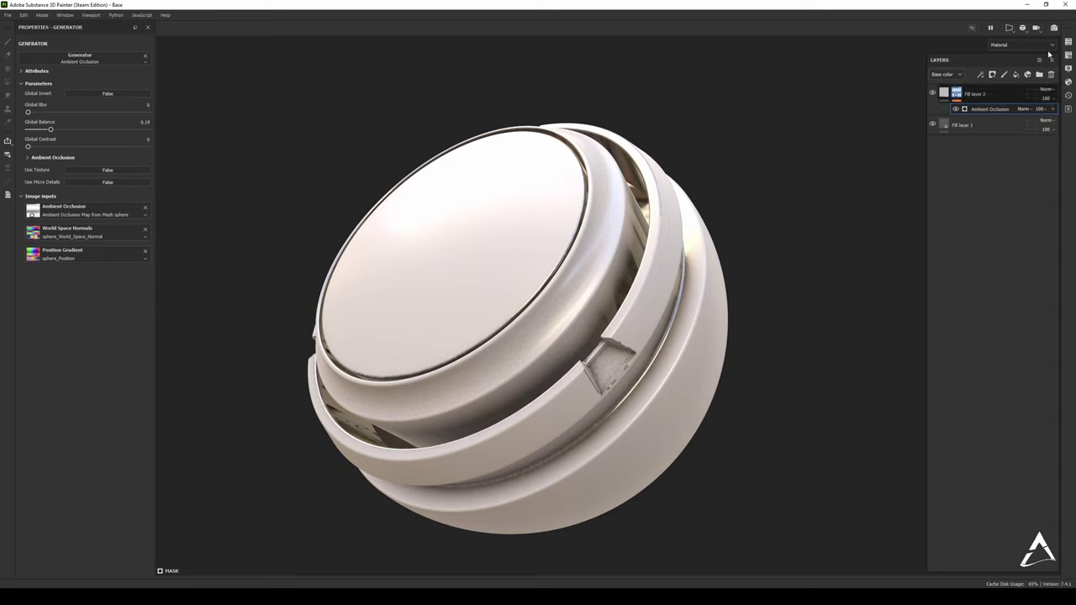
View the ambient occlusion mesh map and Fill layer 2's mask on the model, and return to the material display
{"action": "left_click", "coordinate": [1021, 44]}
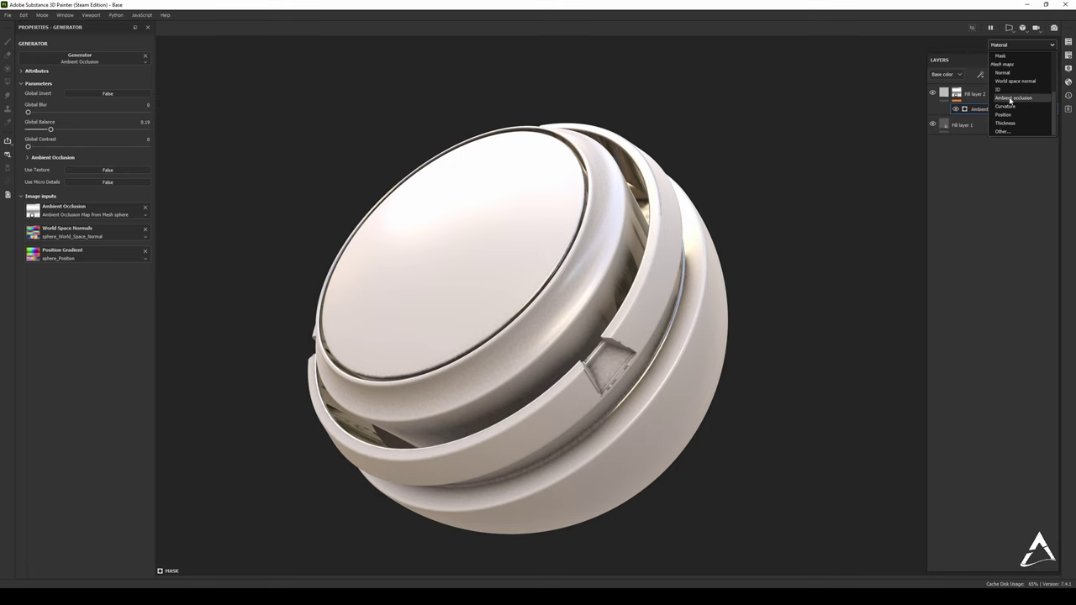
{"action": "left_click", "coordinate": [1009, 100]}
{"action": "left_click", "coordinate": [958, 93], "text": "alt"}
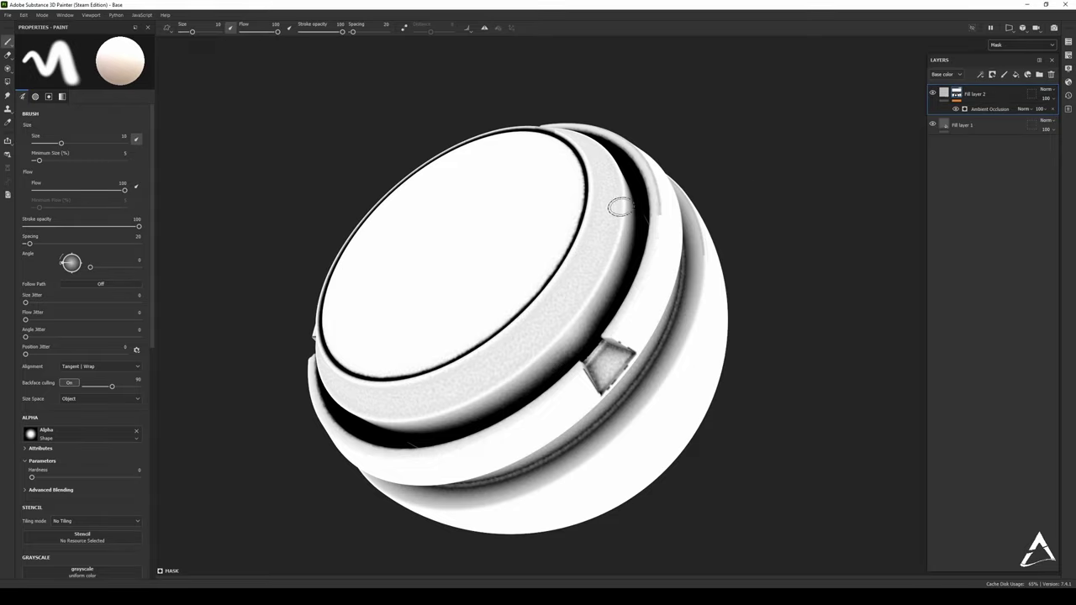
{"action": "left_click_drag", "start_coordinate": [613, 271], "coordinate": [652, 196], "text": "alt"}
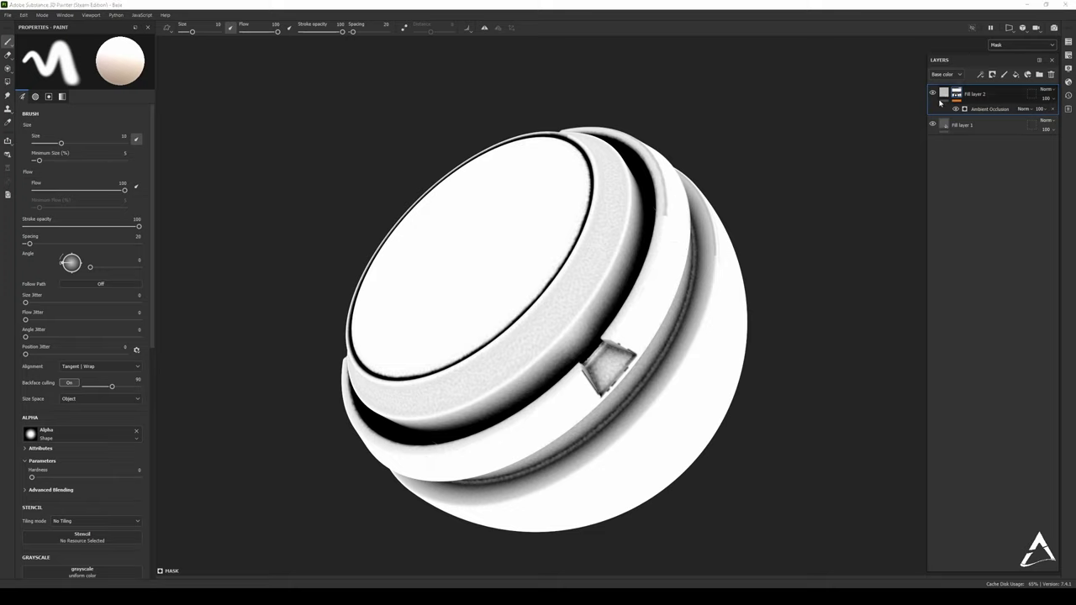
{"action": "key", "text": "m"}
{"action": "mouse_move", "coordinate": [573, 199]}
{"action": "left_mouse_down", "text": "alt"}
{"action": "mouse_move", "coordinate": [665, 211]}
{"action": "mouse_move", "coordinate": [607, 226]}
{"action": "mouse_move", "coordinate": [639, 211]}
{"action": "mouse_move", "coordinate": [630, 220]}
{"action": "left_mouse_up", "text": "alt"}
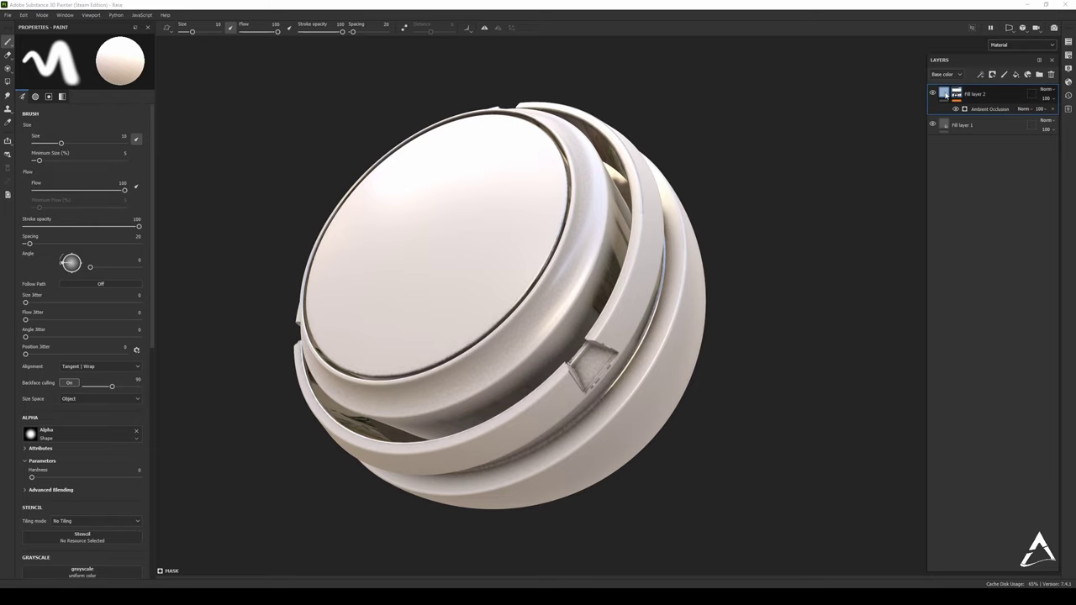
{"action": "middle_click_drag", "start_coordinate": [683, 187], "coordinate": [707, 180], "text": "alt"}
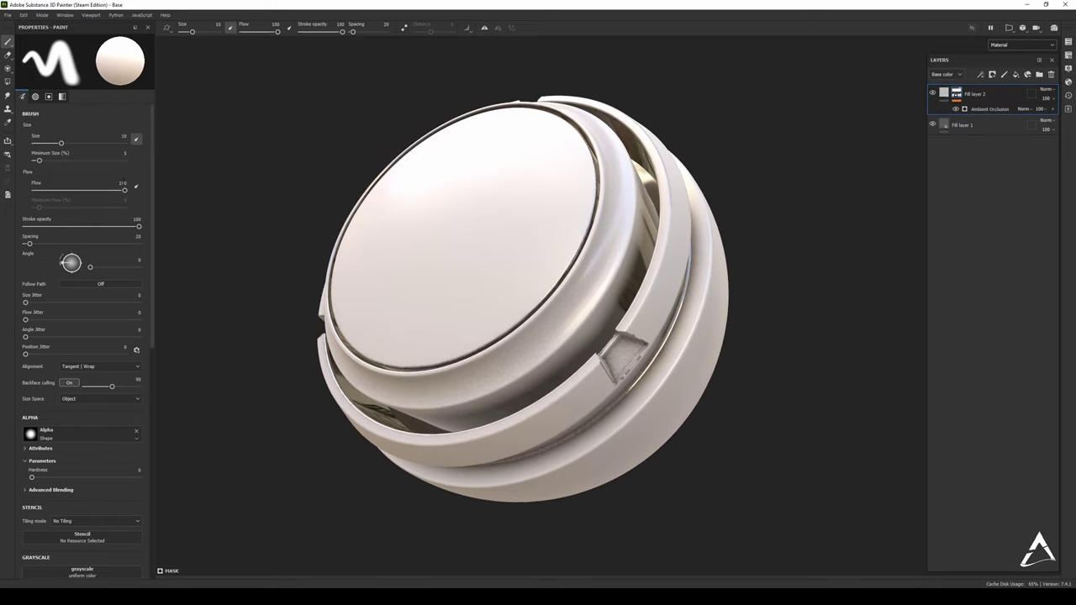
Set the Ambient Occlusion generator's Global Invert to True so the mask targets the recessed areas
{"action": "left_click", "coordinate": [990, 109]}
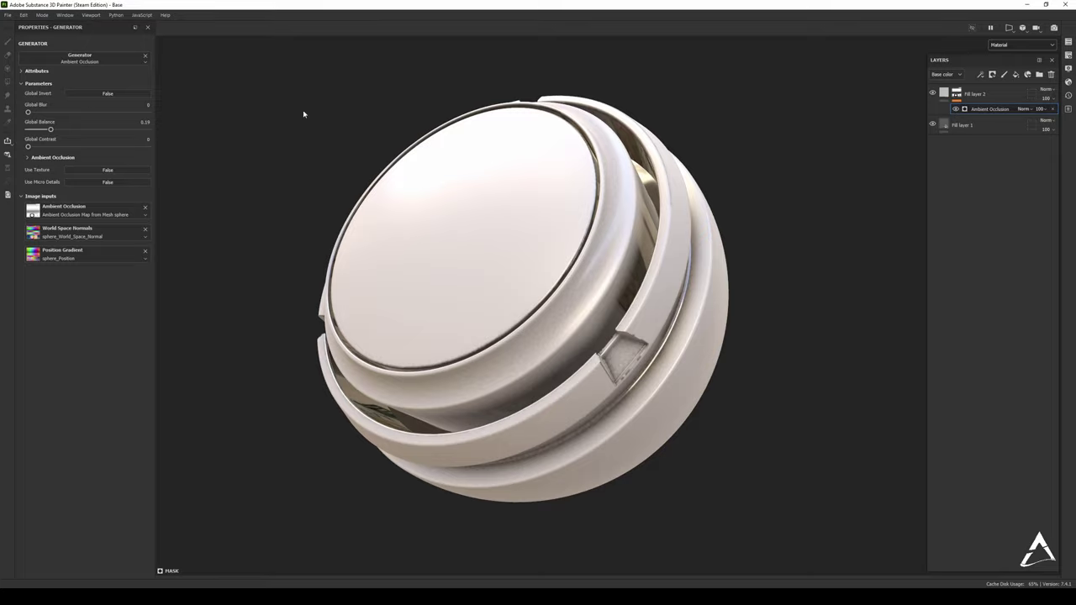
{"action": "left_click", "coordinate": [101, 95]}
{"action": "left_click_drag", "start_coordinate": [677, 360], "coordinate": [588, 353], "text": "alt"}
{"action": "middle_click_drag", "start_coordinate": [590, 214], "coordinate": [567, 210], "text": "alt"}
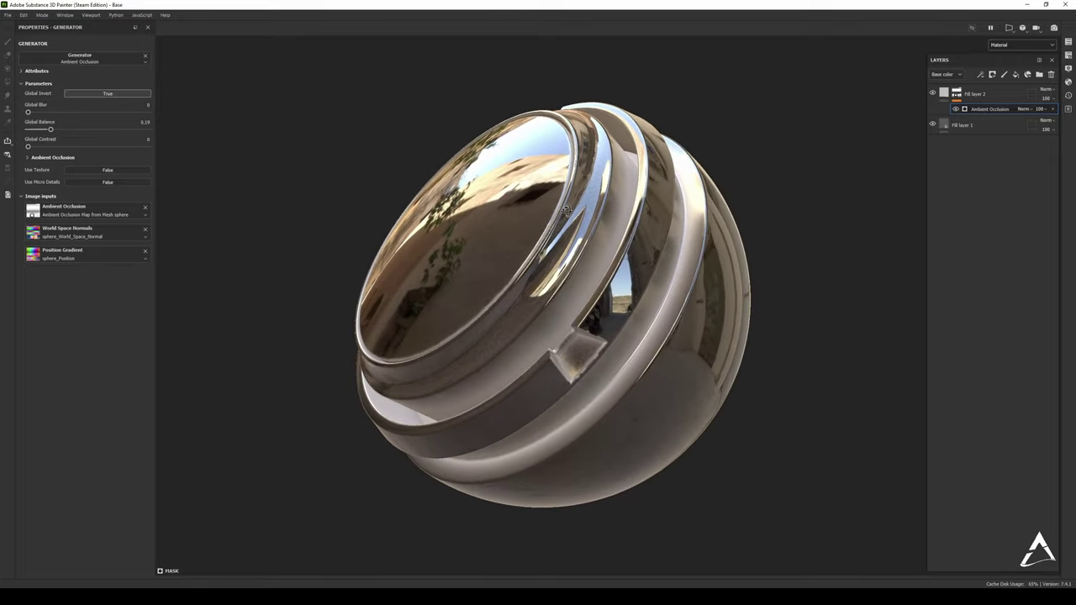
{"action": "left_click_drag", "start_coordinate": [565, 210], "coordinate": [625, 297], "text": "alt"}
{"action": "left_click_drag", "start_coordinate": [699, 267], "coordinate": [672, 246], "text": "alt"}
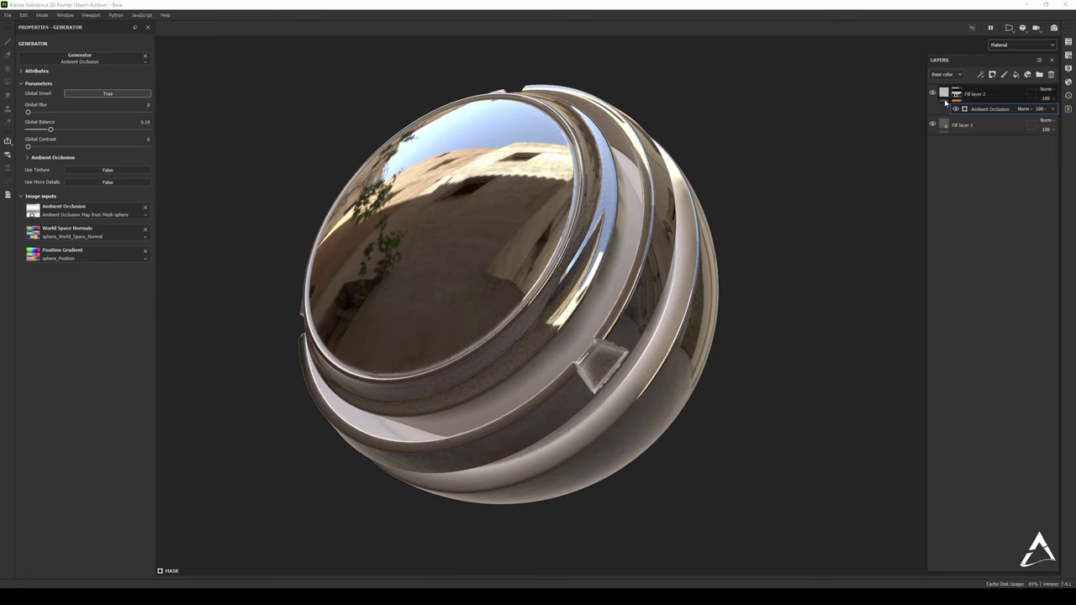
Give Fill layer 2 a dark brown base colour and a roughness of 1
{"action": "left_click", "coordinate": [944, 94]}
{"action": "left_click", "coordinate": [92, 244]}
{"action": "left_click", "coordinate": [201, 342]}
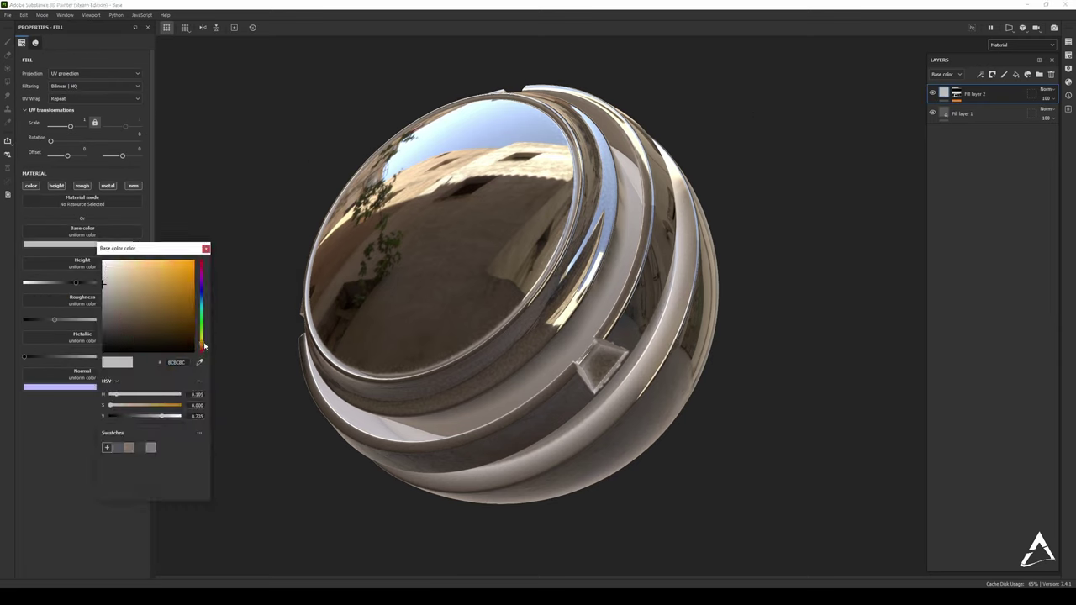
{"action": "left_click_drag", "start_coordinate": [144, 300], "coordinate": [159, 330]}
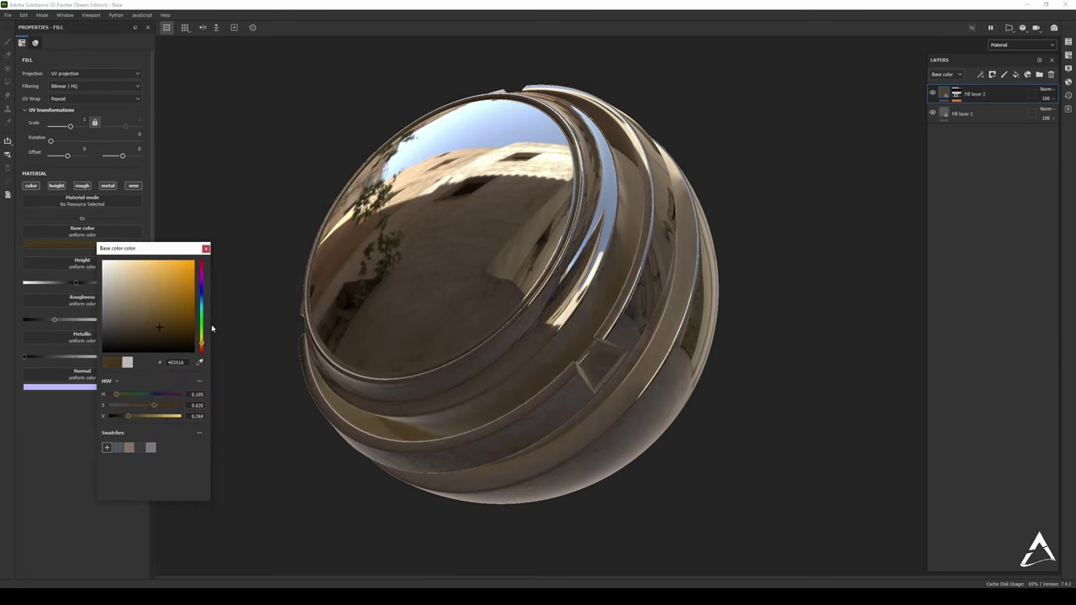
{"action": "left_click", "coordinate": [259, 277]}
{"action": "left_click", "coordinate": [206, 249]}
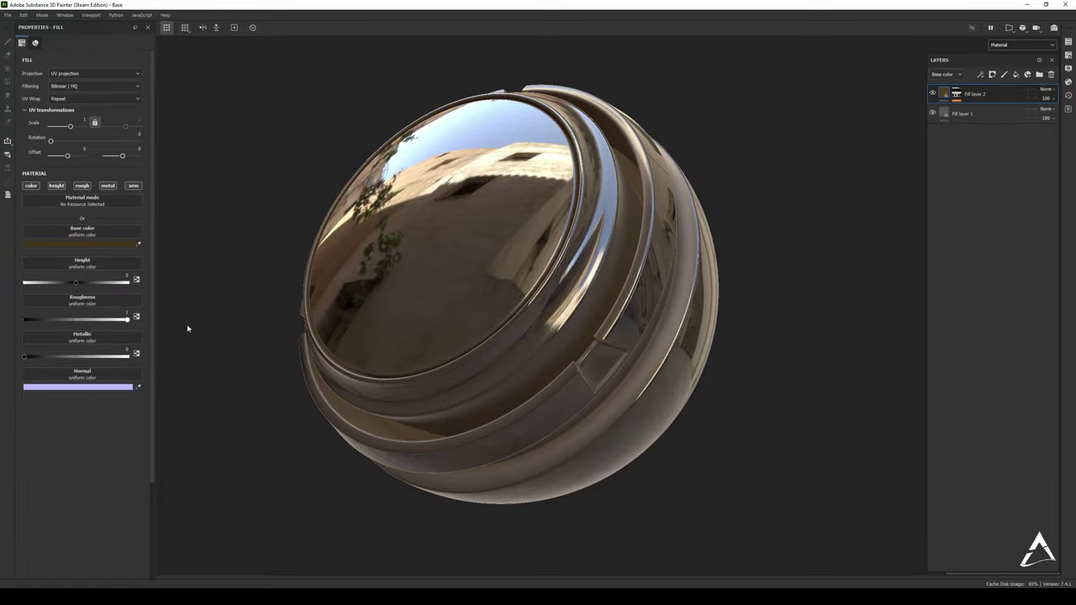
{"action": "mouse_move", "coordinate": [622, 243]}
{"action": "left_mouse_down", "text": "alt"}
{"action": "mouse_move", "coordinate": [434, 193]}
{"action": "mouse_move", "coordinate": [589, 244]}
{"action": "mouse_move", "coordinate": [572, 277]}
{"action": "mouse_move", "coordinate": [574, 233]}
{"action": "mouse_move", "coordinate": [678, 243]}
{"action": "mouse_move", "coordinate": [589, 223]}
{"action": "left_mouse_up", "text": "alt"}
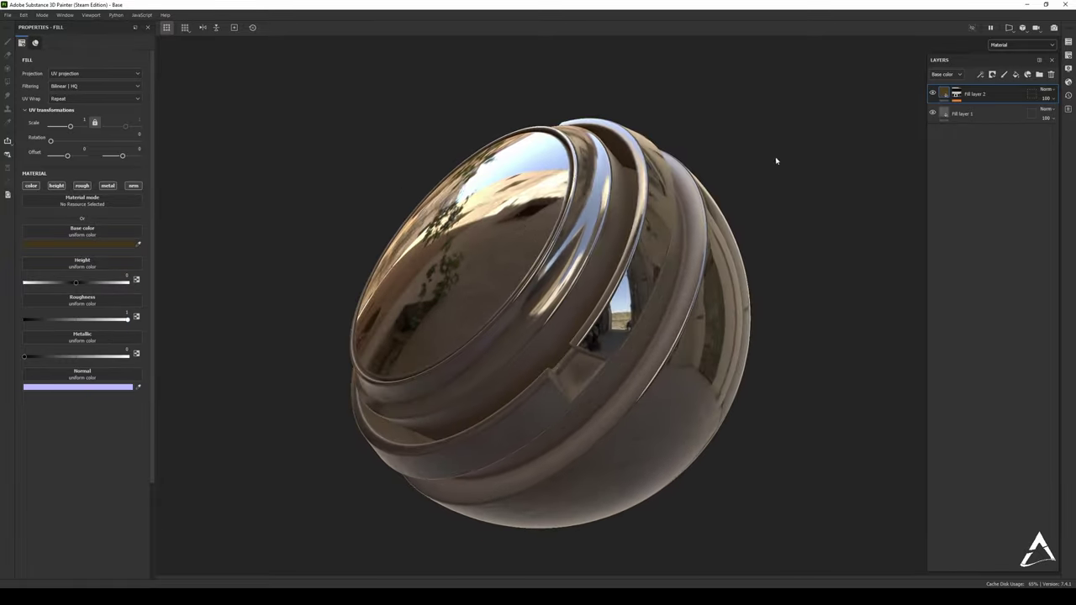
Raise the Global Blur of Fill layer 2's Ambient Occlusion generator to about 1.18
{"action": "left_click", "coordinate": [956, 94]}
{"action": "left_click", "coordinate": [989, 109]}
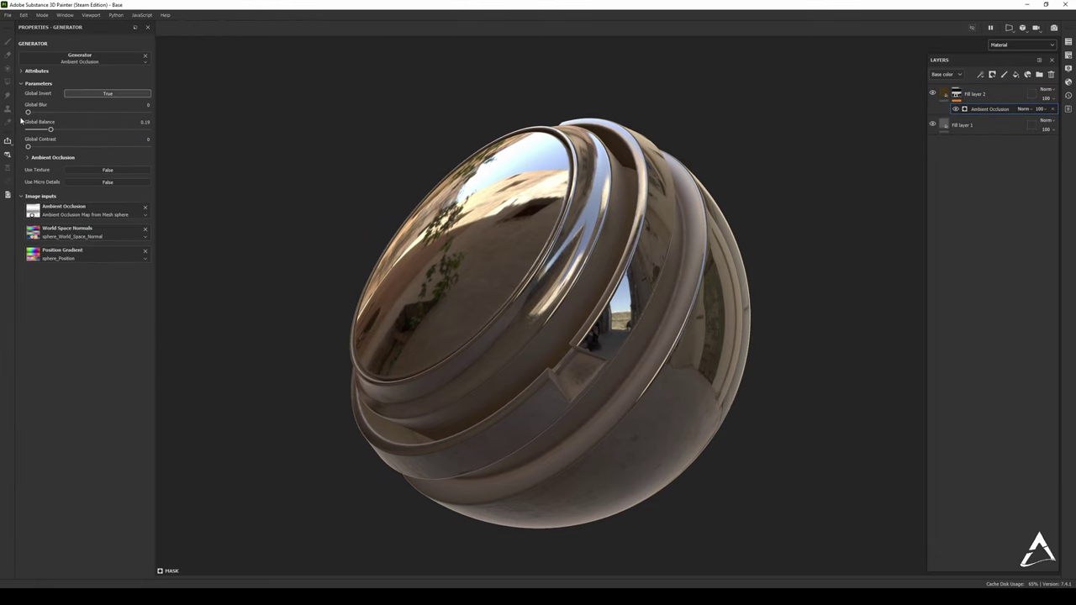
{"action": "left_click", "coordinate": [34, 117]}
{"action": "left_click_drag", "start_coordinate": [36, 119], "coordinate": [38, 121]}
{"action": "left_click_drag", "start_coordinate": [353, 160], "coordinate": [379, 193], "text": "alt"}
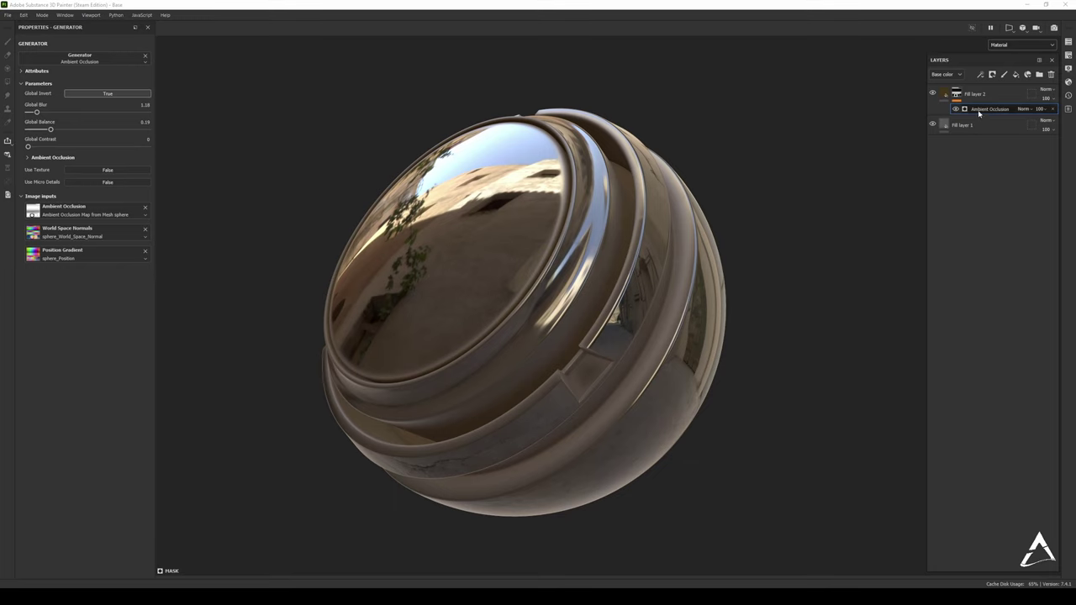
Add a fill effect to Fill layer 2's mask and set its projection to Tri-planar projection
{"action": "right_click", "coordinate": [956, 93]}
{"action": "left_click", "coordinate": [987, 383]}
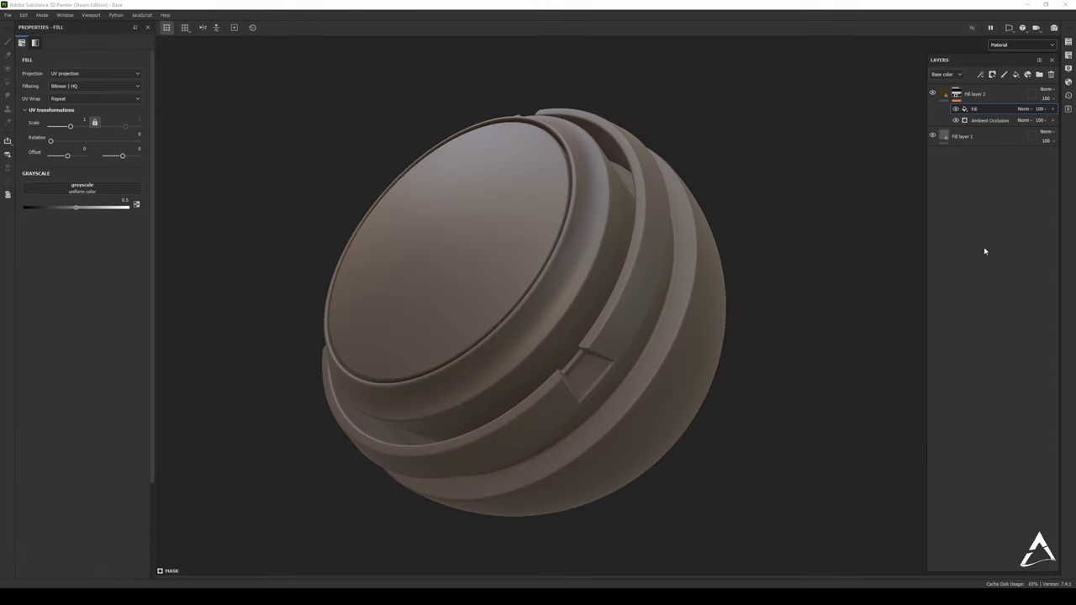
{"action": "left_click", "coordinate": [84, 74]}
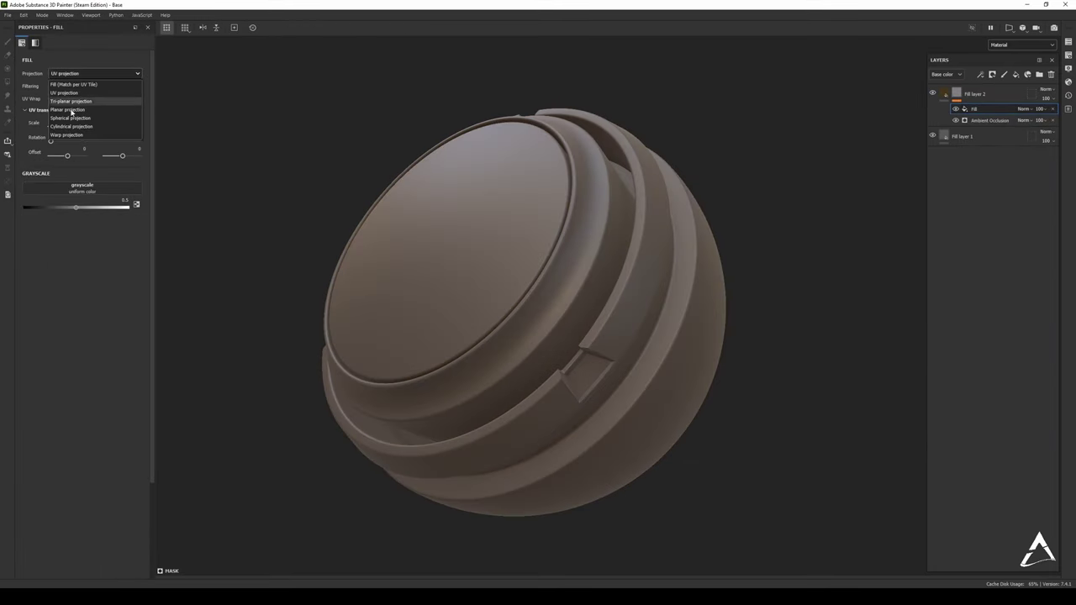
{"action": "left_click", "coordinate": [65, 103]}
Assign the Grunge Rust Fine texture to the mask fill, with Balance about 0.42 and Contrast about 0.45
{"action": "left_click", "coordinate": [56, 199]}
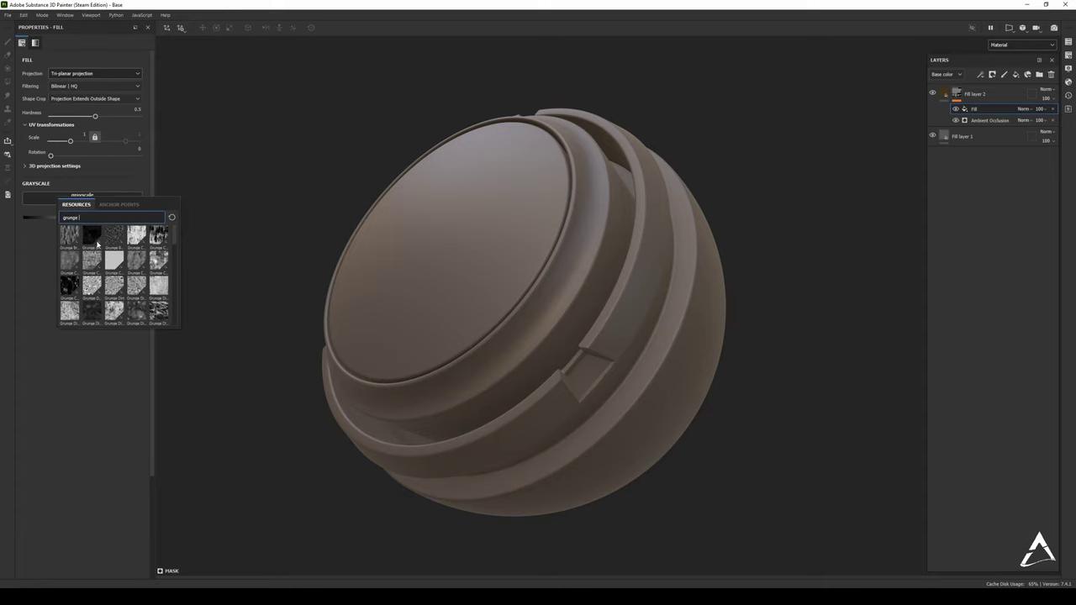
{"action": "scroll", "coordinate": [134, 262], "scroll_direction": "down", "scroll_amount": 6}
{"action": "scroll", "coordinate": [145, 257], "scroll_direction": "up", "scroll_amount": 5}
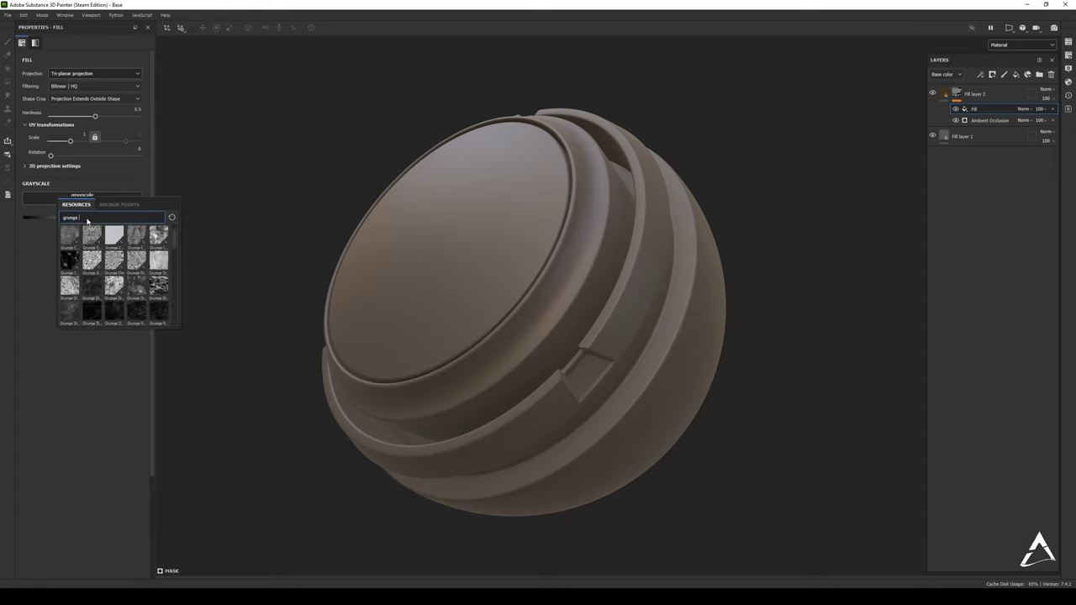
{"action": "left_click_drag", "start_coordinate": [81, 220], "coordinate": [55, 219]}
{"action": "scroll", "coordinate": [120, 265], "scroll_direction": "down", "scroll_amount": 4}
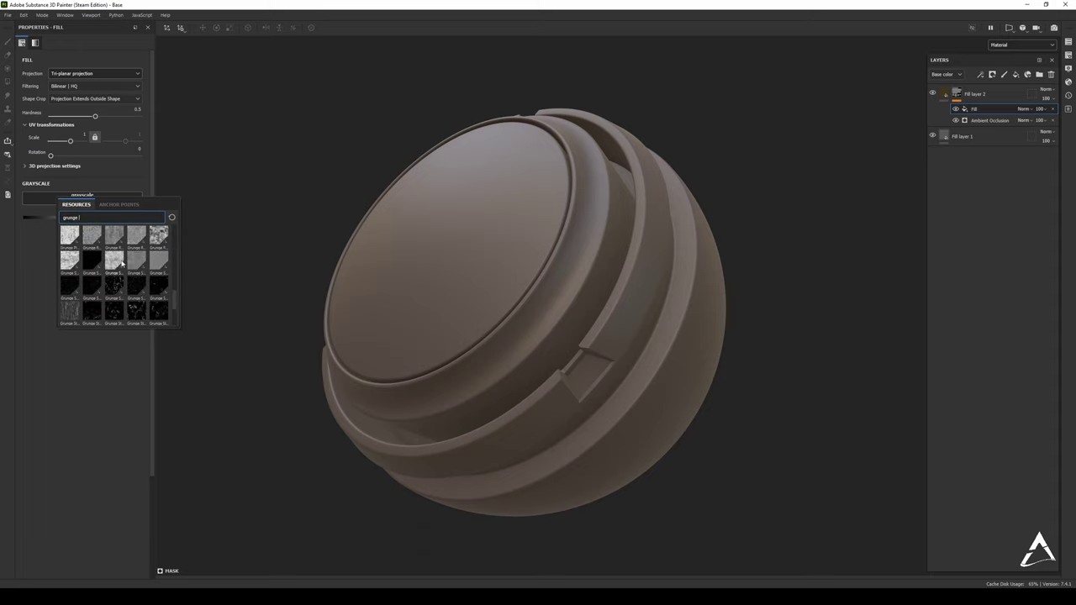
{"action": "scroll", "coordinate": [122, 264], "scroll_direction": "down", "scroll_amount": 1}
{"action": "scroll", "coordinate": [156, 252], "scroll_direction": "up", "scroll_amount": 1}
{"action": "left_click", "coordinate": [153, 251]}
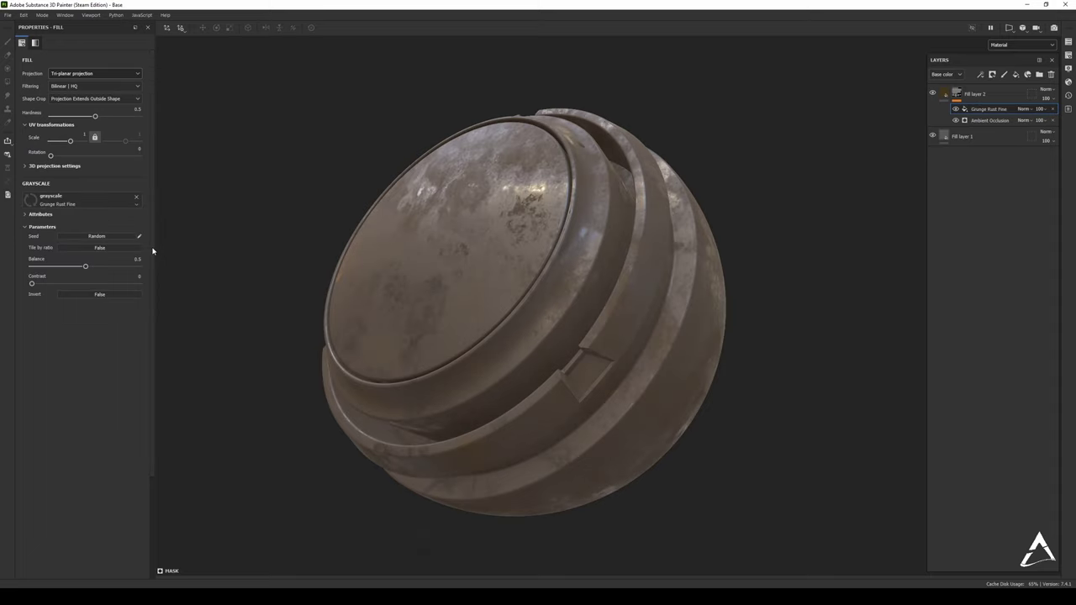
{"action": "mouse_move", "coordinate": [85, 265]}
{"action": "left_mouse_down"}
{"action": "mouse_move", "coordinate": [106, 267]}
{"action": "mouse_move", "coordinate": [71, 284]}
{"action": "mouse_move", "coordinate": [87, 285]}
{"action": "mouse_move", "coordinate": [75, 265]}
{"action": "left_mouse_up"}
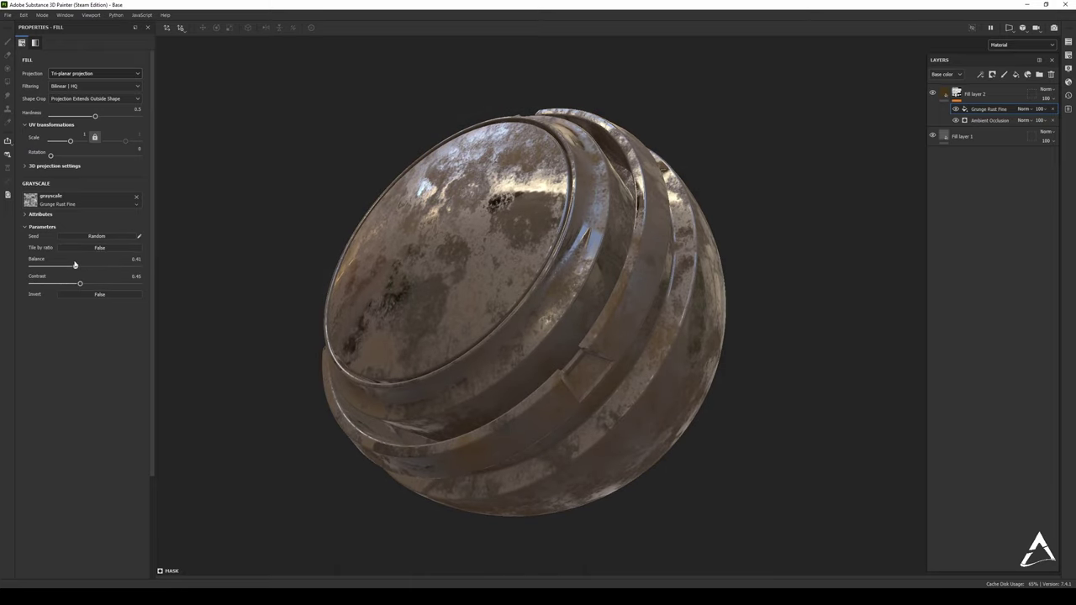
Set the mask fill's blending mode to Subtract and replace its grunge texture with Grunge Wipe grainy
{"action": "left_click", "coordinate": [1025, 109]}
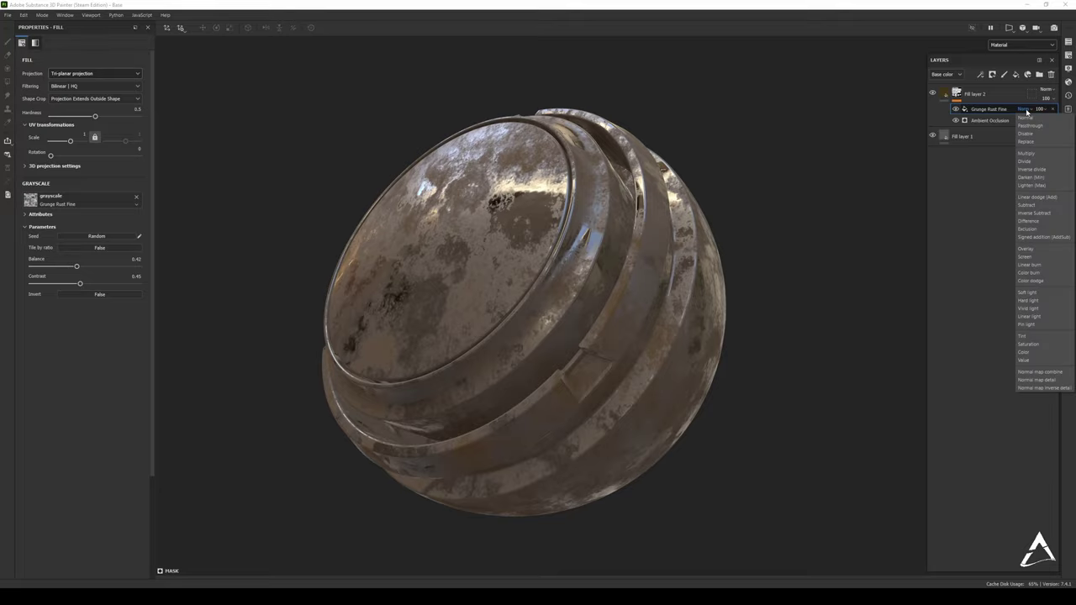
{"action": "left_click", "coordinate": [1028, 205]}
{"action": "mouse_move", "coordinate": [893, 149]}
{"action": "left_mouse_down", "text": "alt"}
{"action": "mouse_move", "coordinate": [761, 101]}
{"action": "mouse_move", "coordinate": [873, 153]}
{"action": "left_mouse_up", "text": "alt"}
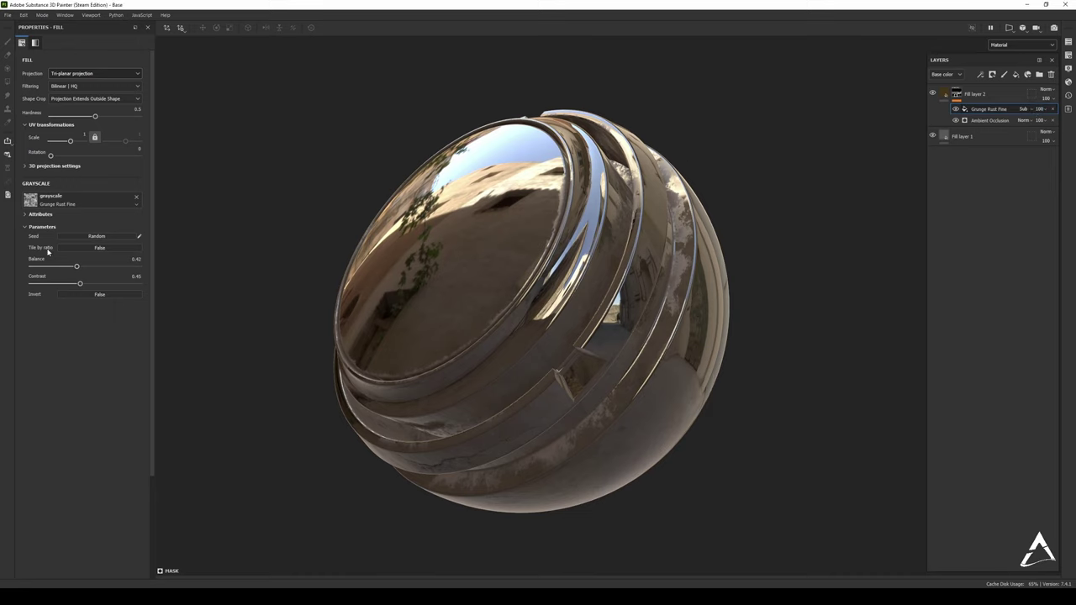
{"action": "left_click", "coordinate": [64, 200]}
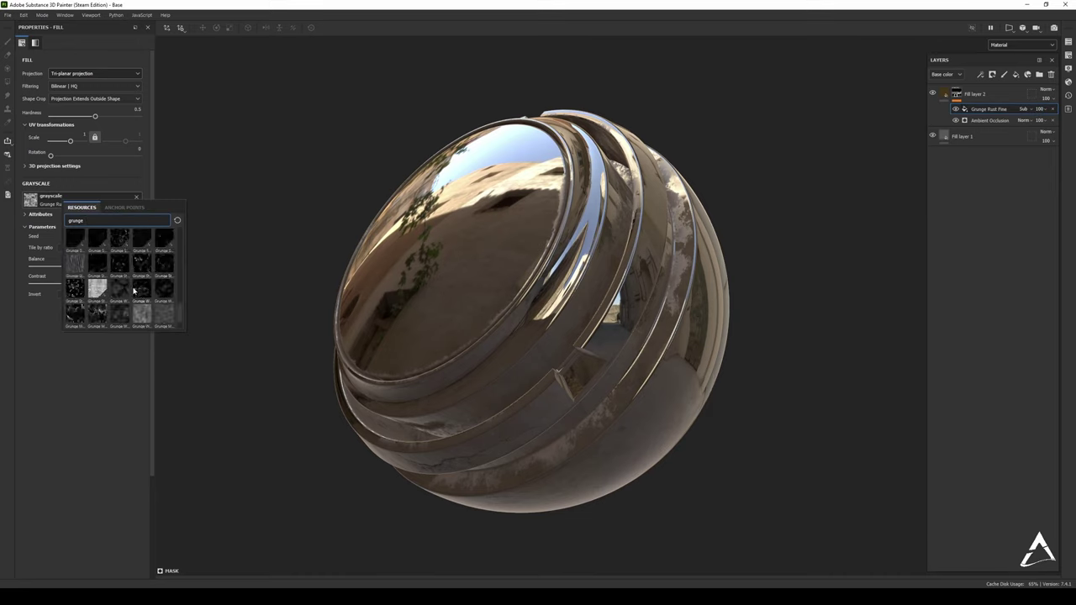
{"action": "left_click", "coordinate": [143, 315]}
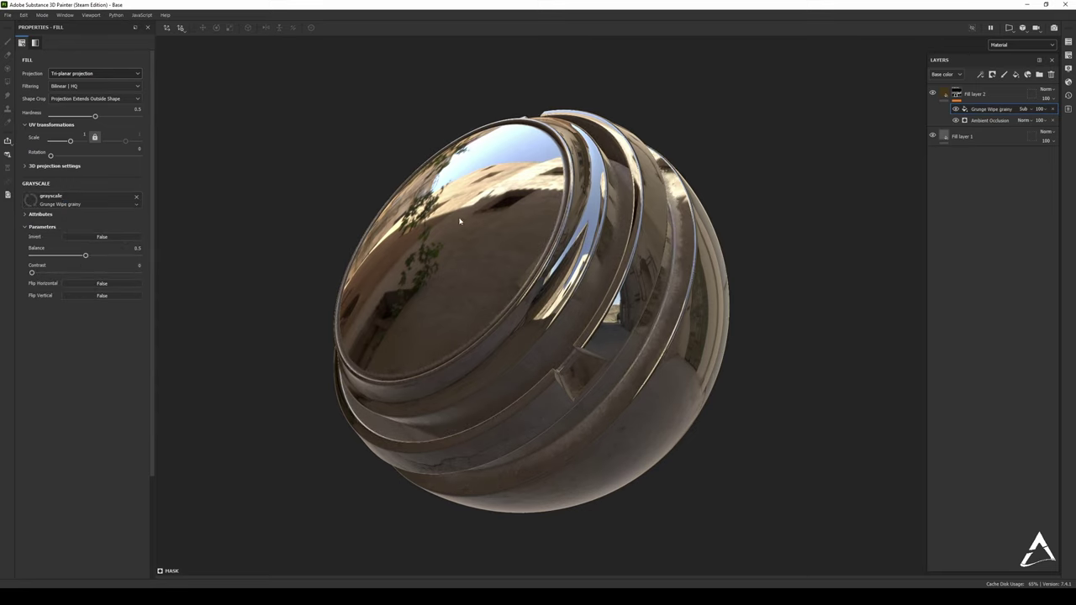
Set the Grunge Wipe grainy mask fill's Balance to about 0.44 and Contrast to about 0.57
{"action": "left_click_drag", "start_coordinate": [459, 221], "coordinate": [637, 231], "text": "alt"}
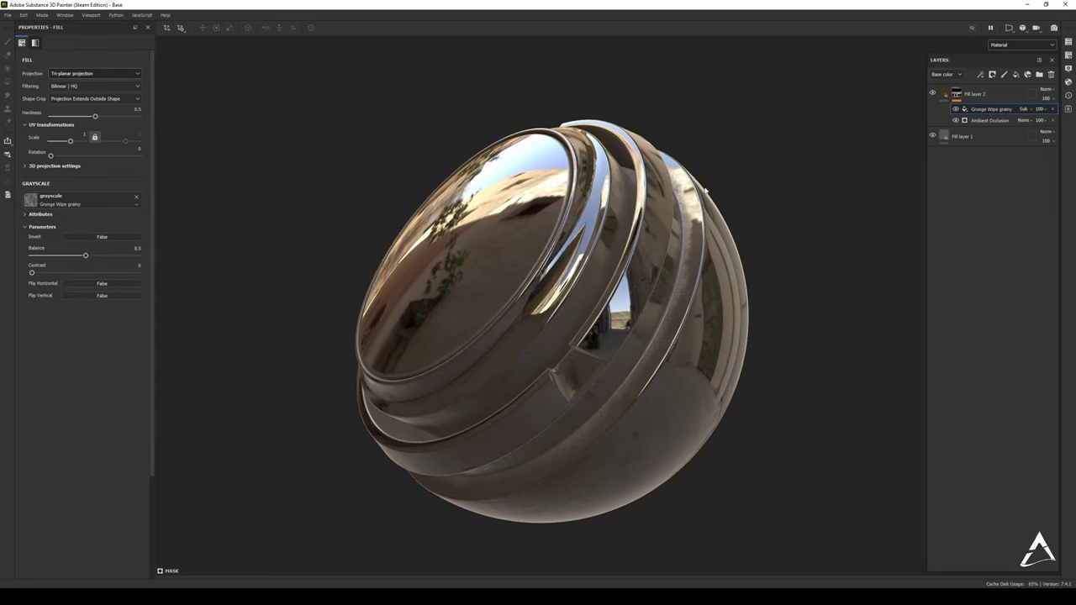
{"action": "left_click_drag", "start_coordinate": [670, 242], "coordinate": [734, 225], "text": "alt"}
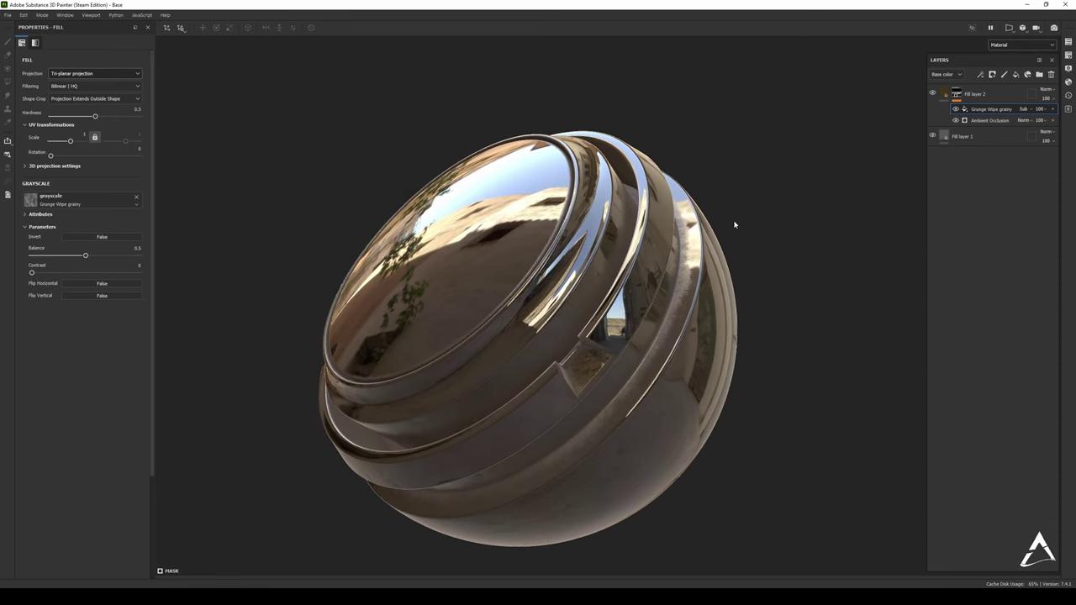
{"action": "mouse_move", "coordinate": [85, 256]}
{"action": "left_mouse_down"}
{"action": "mouse_move", "coordinate": [94, 256]}
{"action": "mouse_move", "coordinate": [64, 256]}
{"action": "mouse_move", "coordinate": [59, 273]}
{"action": "mouse_move", "coordinate": [87, 273]}
{"action": "mouse_move", "coordinate": [89, 257]}
{"action": "mouse_move", "coordinate": [77, 257]}
{"action": "left_mouse_up"}
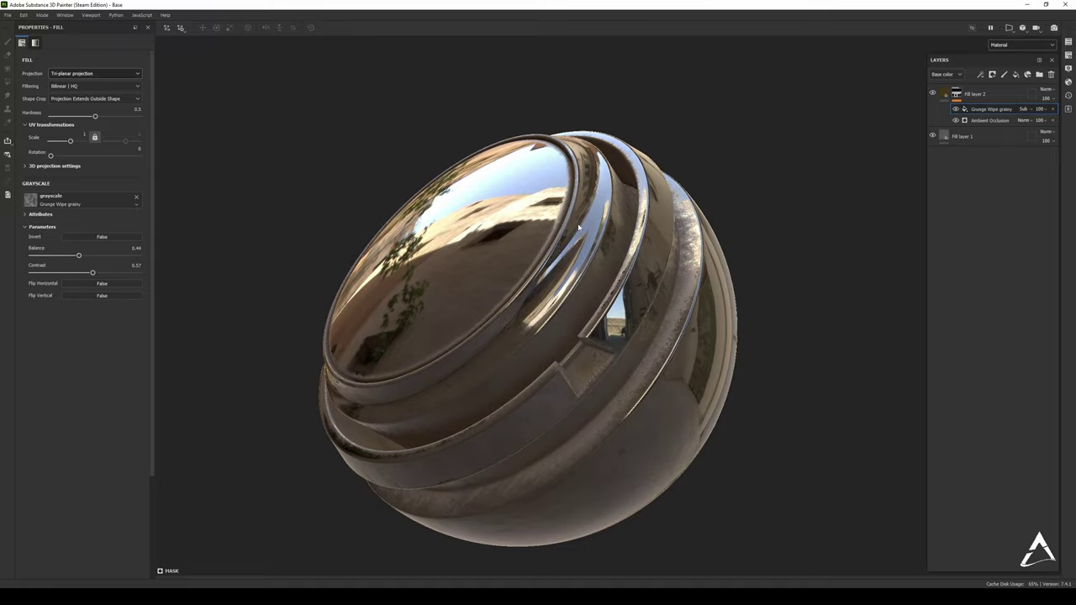
{"action": "left_click_drag", "start_coordinate": [579, 227], "coordinate": [616, 229], "text": "alt"}
{"action": "scroll", "coordinate": [727, 136], "scroll_direction": "down", "scroll_amount": 5}
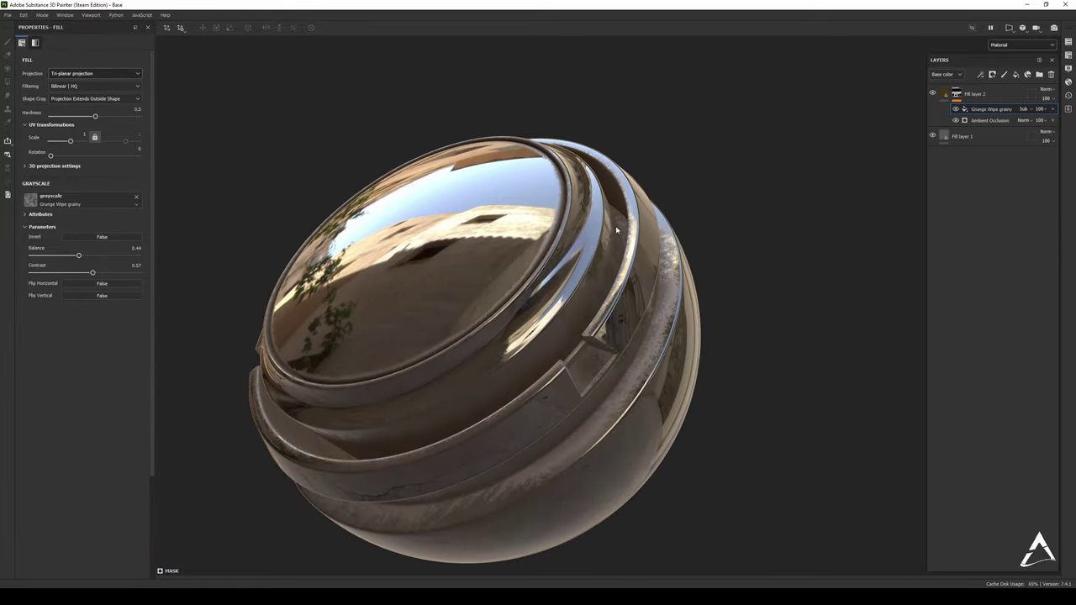
{"action": "left_click_drag", "start_coordinate": [564, 200], "coordinate": [624, 155], "text": "alt"}
Compare the dirt placement with the Ambient Occlusion generator's Global Invert switched off and back on
{"action": "left_click", "coordinate": [990, 120]}
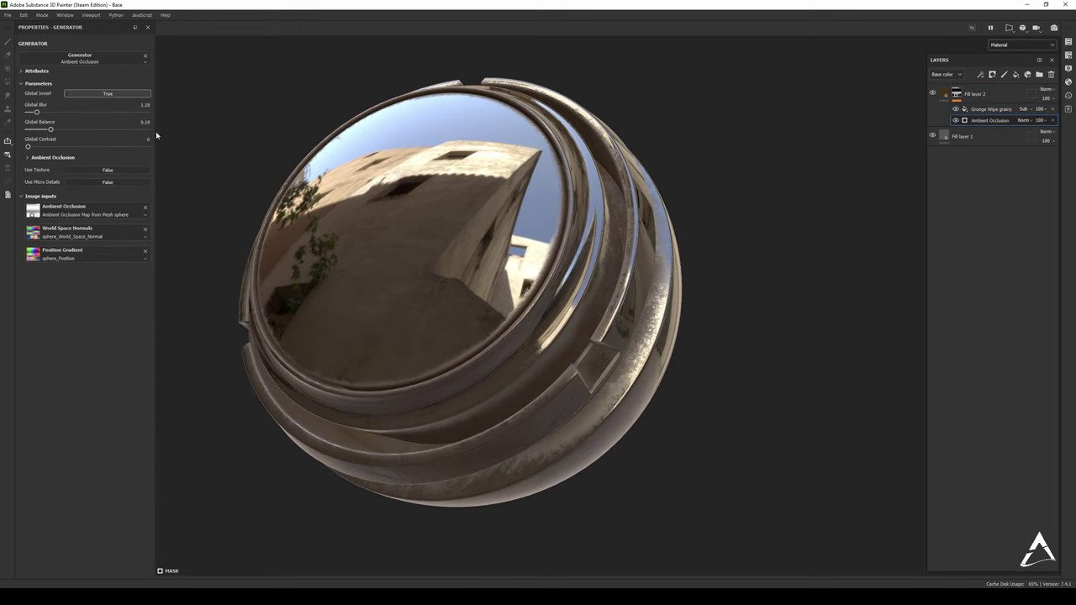
{"action": "left_click", "coordinate": [84, 93]}
{"action": "left_click_drag", "start_coordinate": [589, 229], "coordinate": [252, 185], "text": "alt"}
{"action": "left_click", "coordinate": [107, 93]}
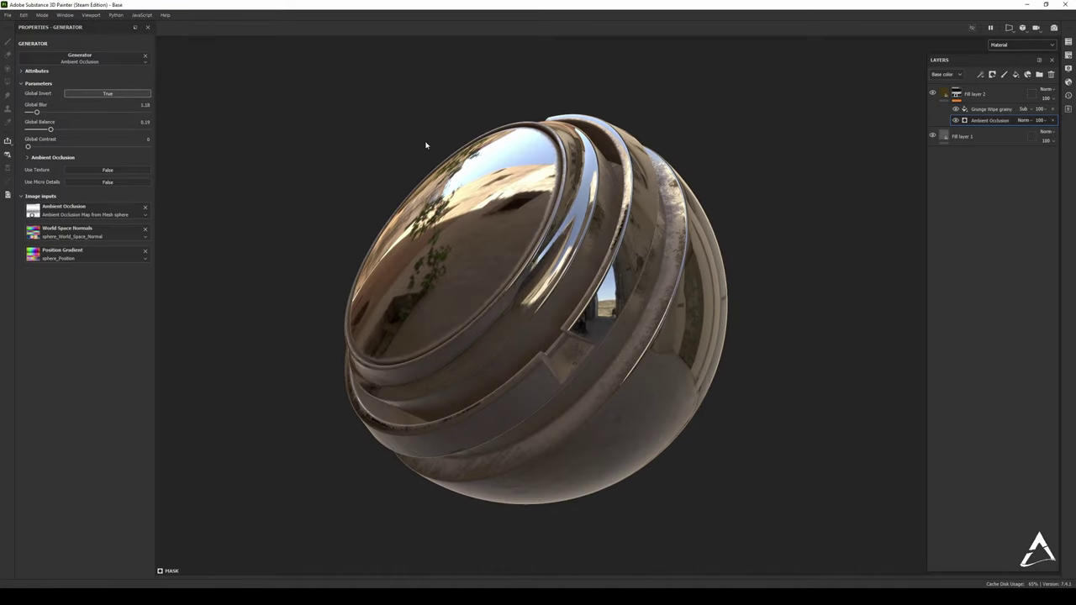
{"action": "mouse_move", "coordinate": [635, 294]}
{"action": "left_mouse_down", "text": "alt"}
{"action": "mouse_move", "coordinate": [723, 207]}
{"action": "mouse_move", "coordinate": [635, 294]}
{"action": "left_mouse_up", "text": "alt"}
{"action": "middle_click_drag", "start_coordinate": [634, 294], "coordinate": [653, 322], "text": "alt"}
{"action": "left_click", "coordinate": [984, 109]}
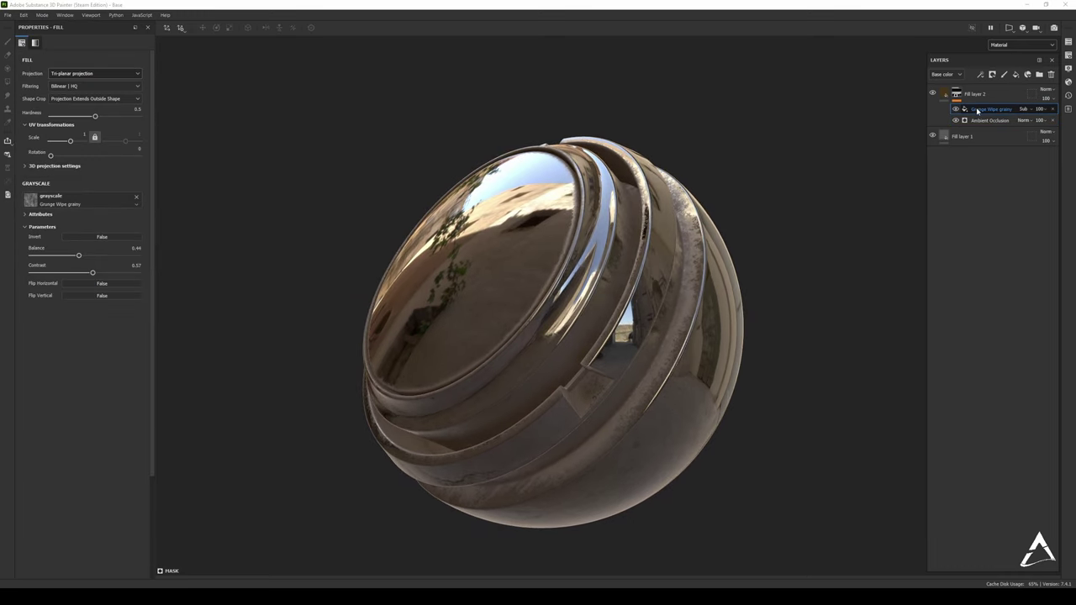
{"action": "left_click", "coordinate": [956, 95]}
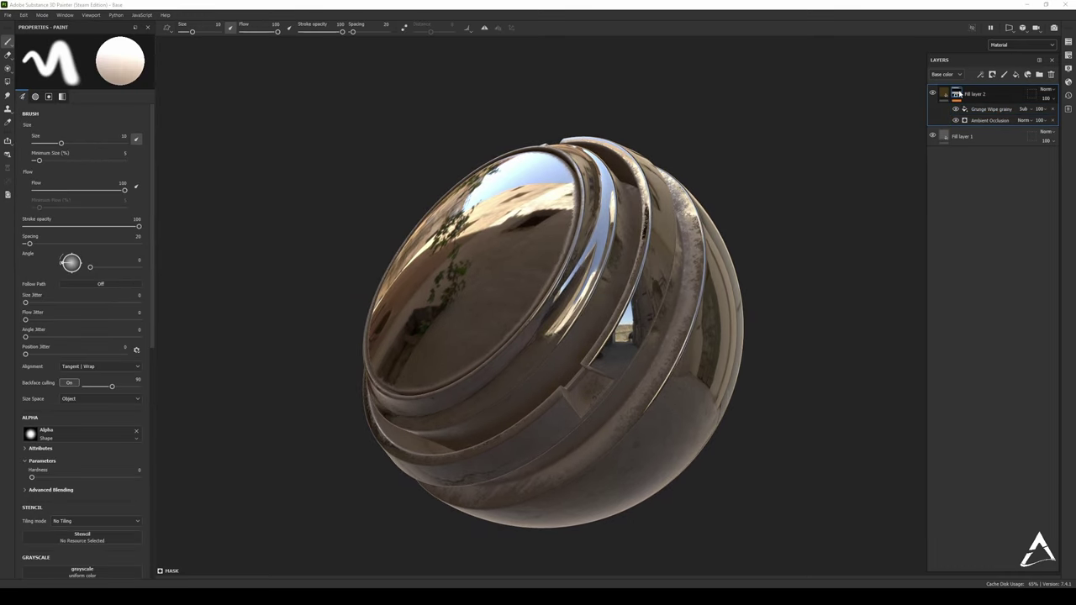
{"action": "right_click", "coordinate": [956, 95]}
{"action": "left_click", "coordinate": [992, 371]}
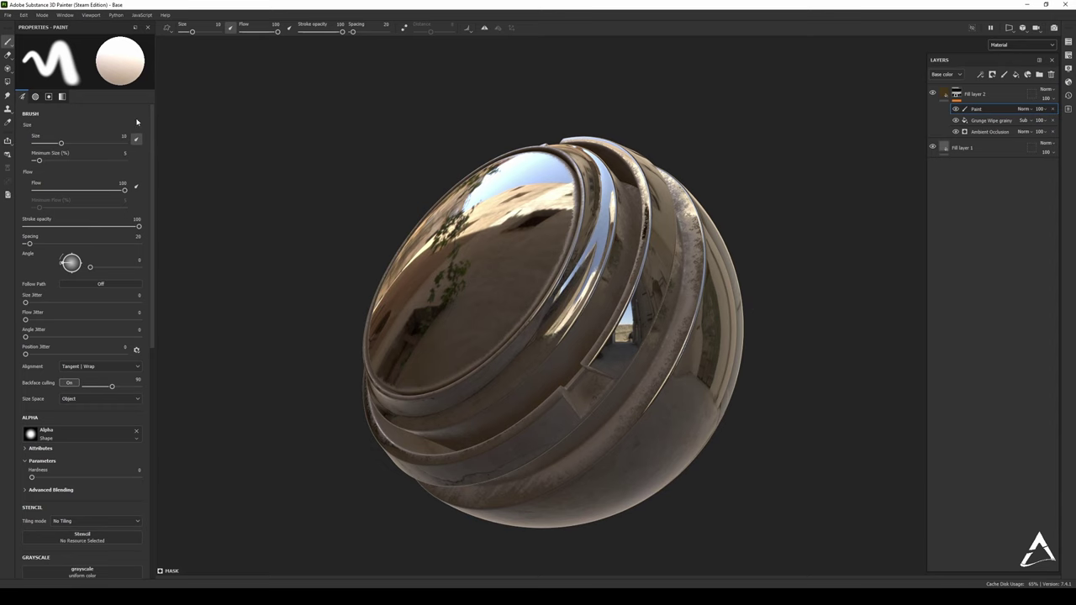
{"action": "key", "text": "Delete"}
Add a second fill to Fill layer 2's mask with Grunge Wipe Leaky, Tri-planar projection, Balance about 0.56 and Contrast about 0.45
{"action": "left_click", "coordinate": [956, 95]}
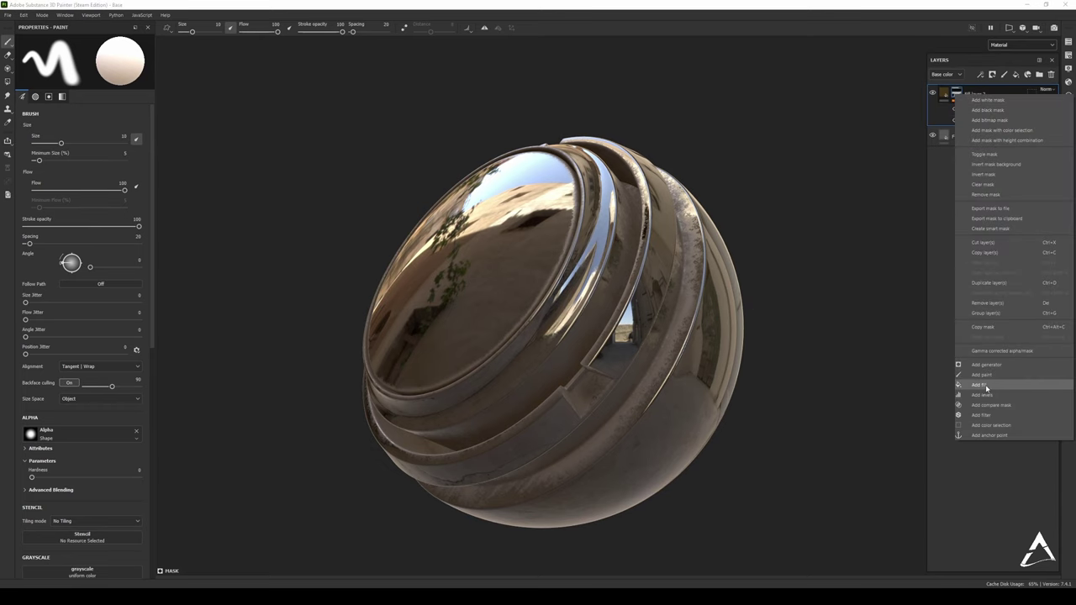
{"action": "left_click", "coordinate": [980, 385]}
{"action": "left_click", "coordinate": [64, 184]}
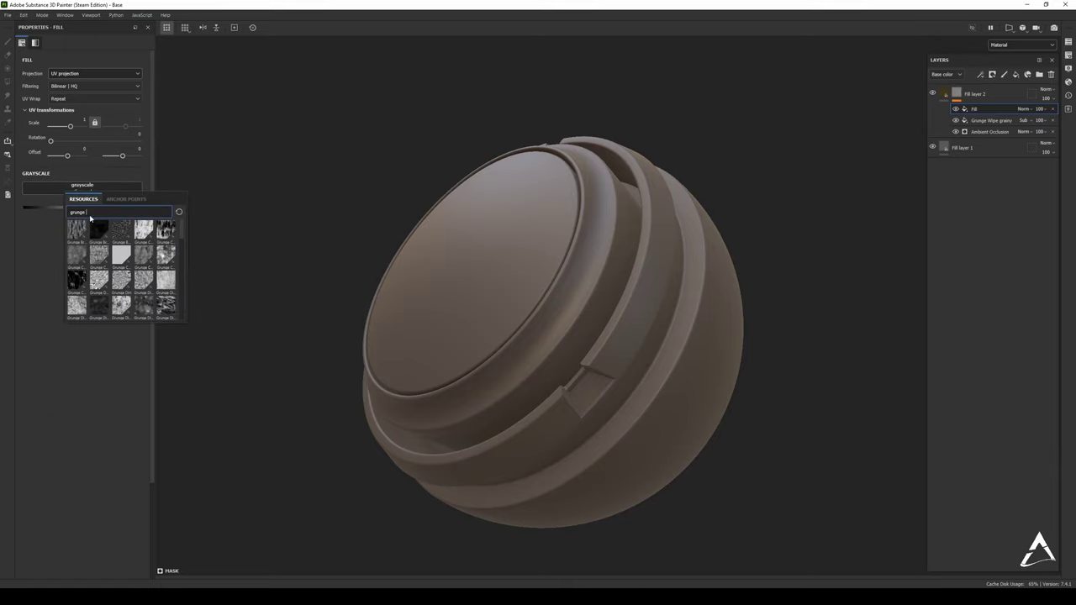
{"action": "type", "text": "grunge"}
{"action": "left_click", "coordinate": [167, 282]}
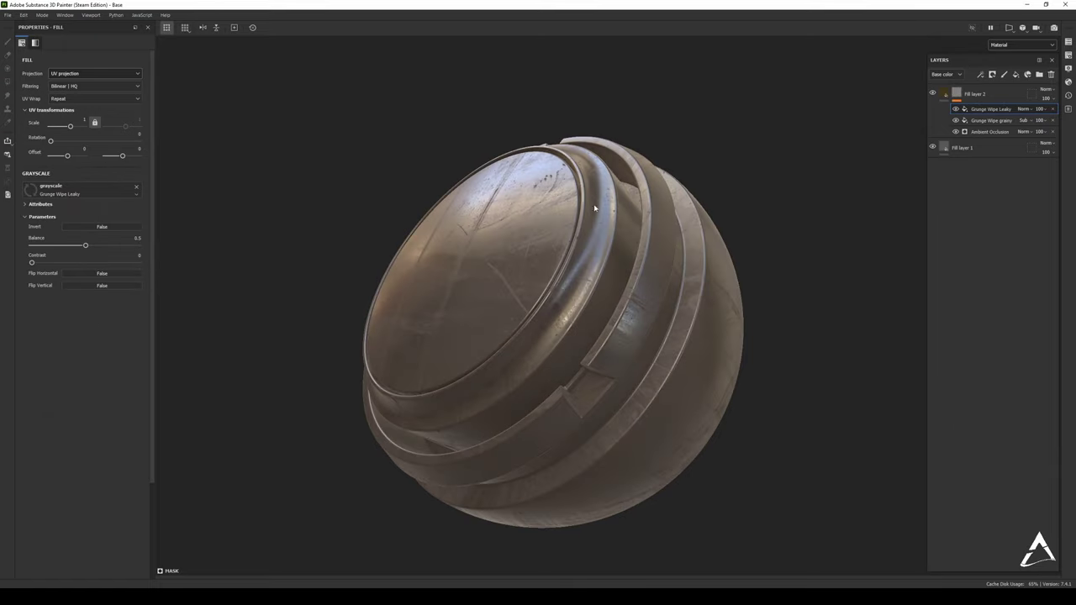
{"action": "left_click", "coordinate": [95, 73]}
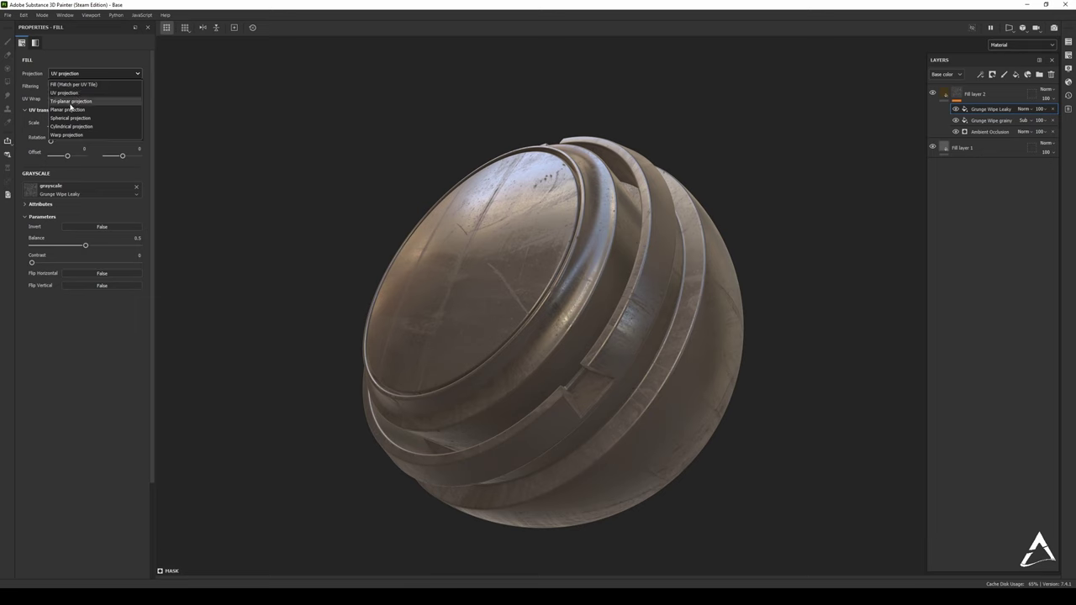
{"action": "left_click", "coordinate": [84, 88]}
{"action": "mouse_move", "coordinate": [81, 259]}
{"action": "left_mouse_down"}
{"action": "mouse_move", "coordinate": [69, 257]}
{"action": "mouse_move", "coordinate": [58, 274]}
{"action": "mouse_move", "coordinate": [80, 271]}
{"action": "mouse_move", "coordinate": [92, 255]}
{"action": "left_mouse_up"}
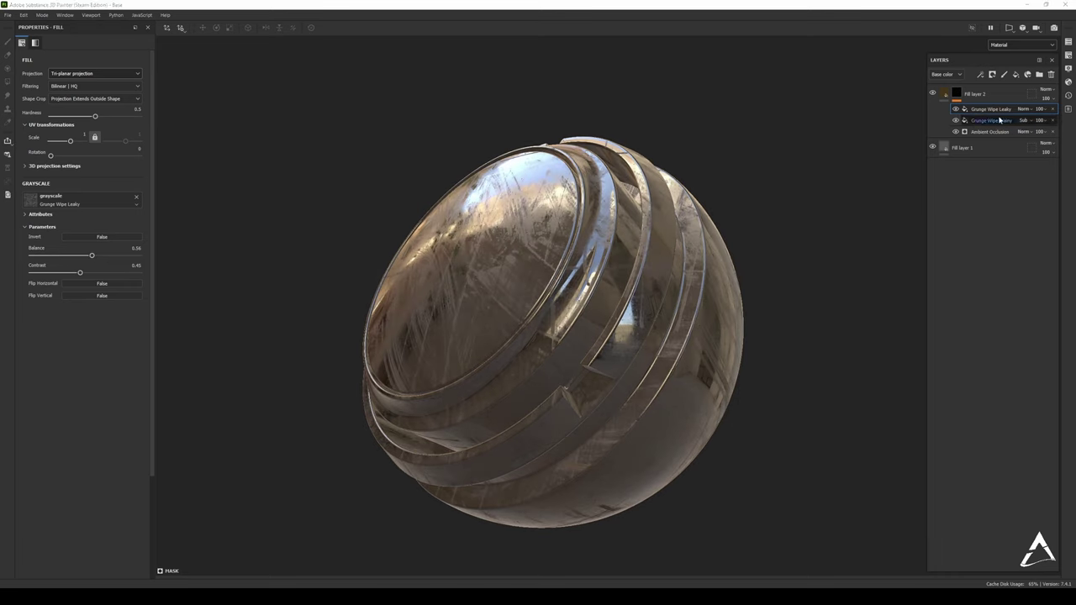
Set the Grunge Wipe Leaky fill's blending mode to Subtract, with Balance about 0.37 and Contrast about 0.02
{"action": "left_click", "coordinate": [1025, 109]}
{"action": "left_click", "coordinate": [1021, 204]}
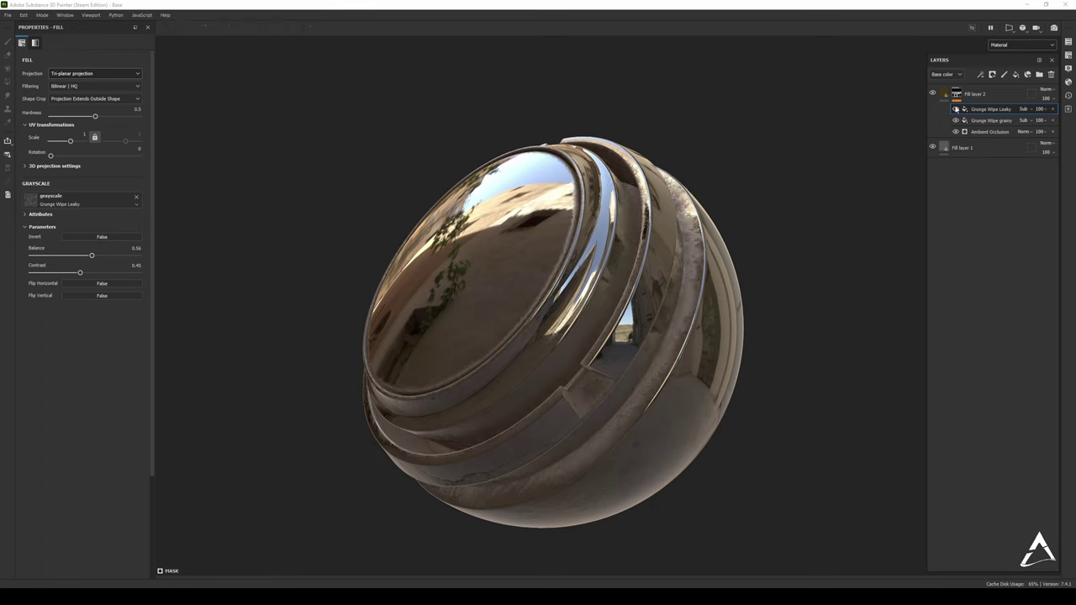
{"action": "left_click", "coordinate": [955, 109]}
{"action": "left_click", "coordinate": [956, 109]}
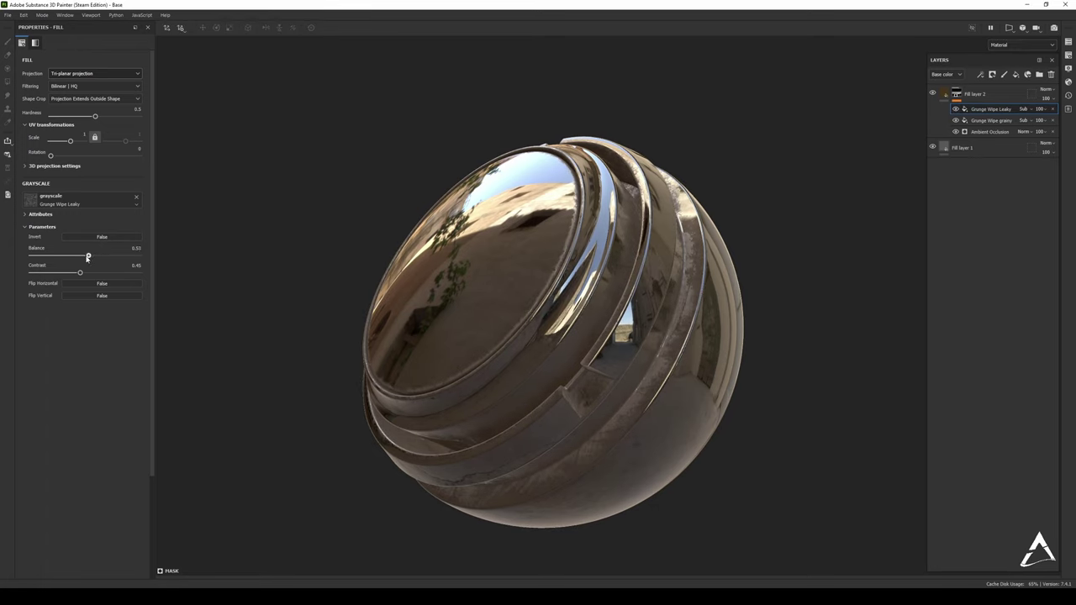
{"action": "mouse_move", "coordinate": [92, 255]}
{"action": "left_mouse_down"}
{"action": "mouse_move", "coordinate": [68, 257]}
{"action": "mouse_move", "coordinate": [133, 273]}
{"action": "mouse_move", "coordinate": [29, 273]}
{"action": "mouse_move", "coordinate": [71, 255]}
{"action": "left_mouse_up"}
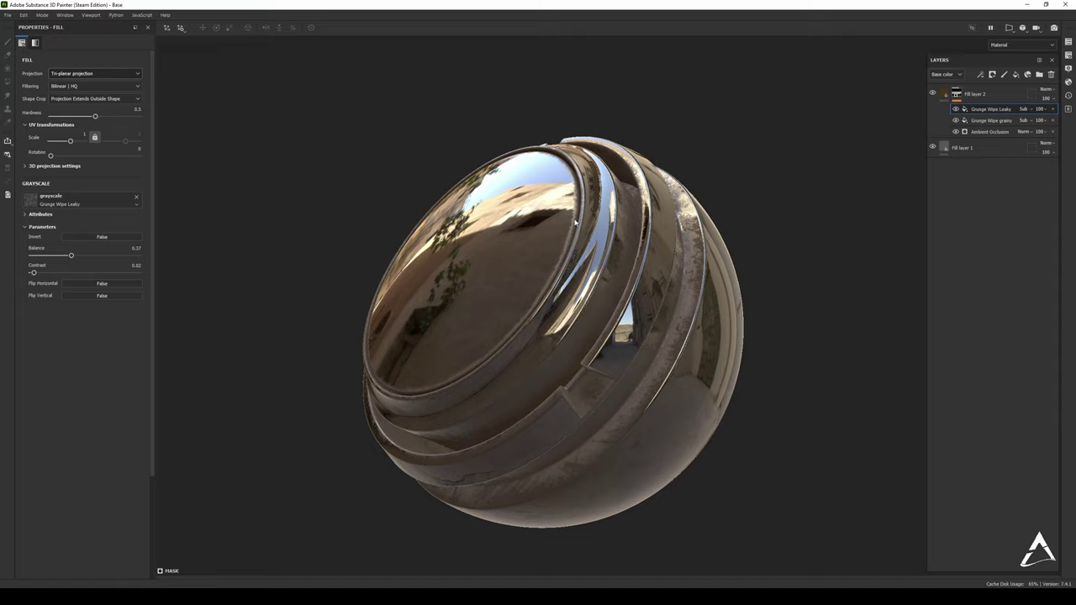
{"action": "mouse_move", "coordinate": [643, 247]}
{"action": "left_mouse_down", "text": "alt"}
{"action": "mouse_move", "coordinate": [434, 228]}
{"action": "mouse_move", "coordinate": [655, 246]}
{"action": "mouse_move", "coordinate": [626, 253]}
{"action": "left_mouse_up", "text": "alt"}
Raise the Roughness of the metal base, Fill layer 1, to about 0.26 and check the material around the sphere
{"action": "left_click", "coordinate": [963, 147]}
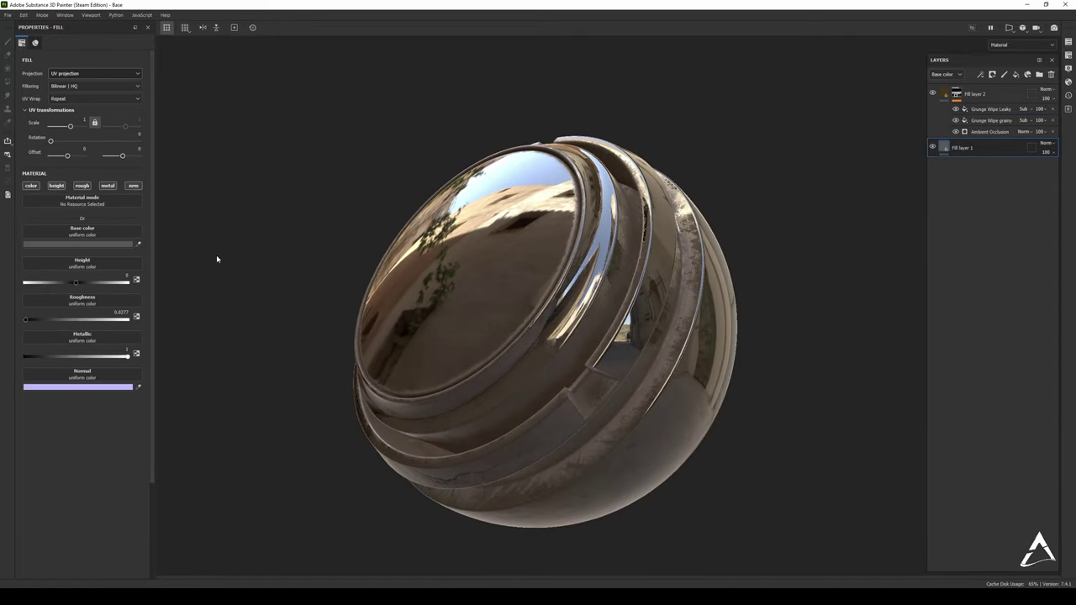
{"action": "mouse_move", "coordinate": [127, 356]}
{"action": "left_mouse_down"}
{"action": "mouse_move", "coordinate": [91, 358]}
{"action": "mouse_move", "coordinate": [163, 354]}
{"action": "left_mouse_up"}
{"action": "mouse_move", "coordinate": [33, 325]}
{"action": "left_mouse_down"}
{"action": "mouse_move", "coordinate": [78, 325]}
{"action": "mouse_move", "coordinate": [26, 324]}
{"action": "mouse_move", "coordinate": [53, 323]}
{"action": "left_mouse_up"}
{"action": "left_click_drag", "start_coordinate": [606, 295], "coordinate": [578, 222], "text": "alt"}
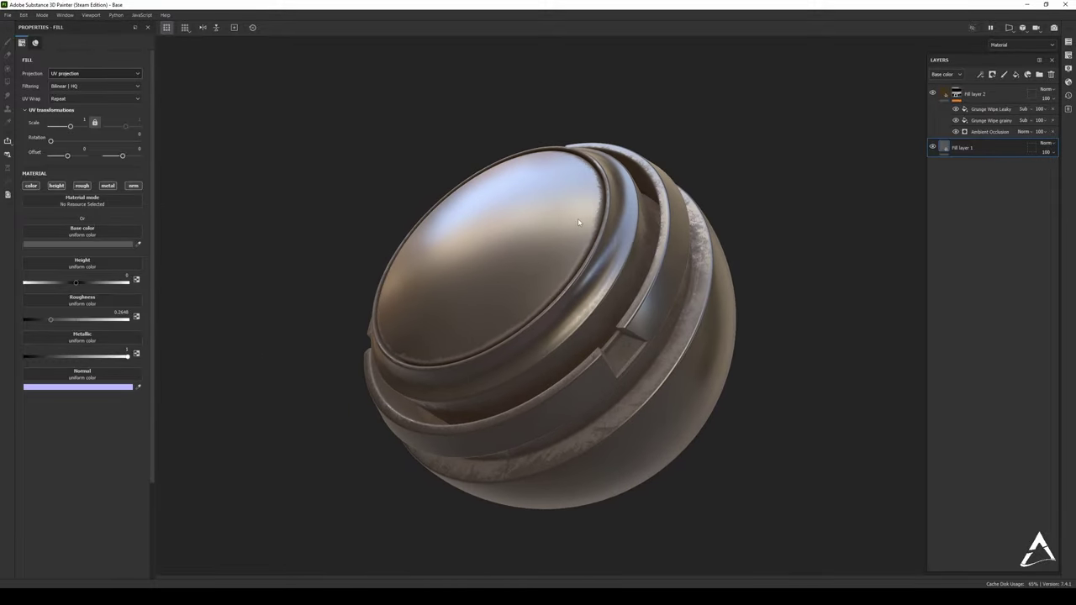
{"action": "left_click_drag", "start_coordinate": [530, 189], "coordinate": [564, 189], "text": "alt"}
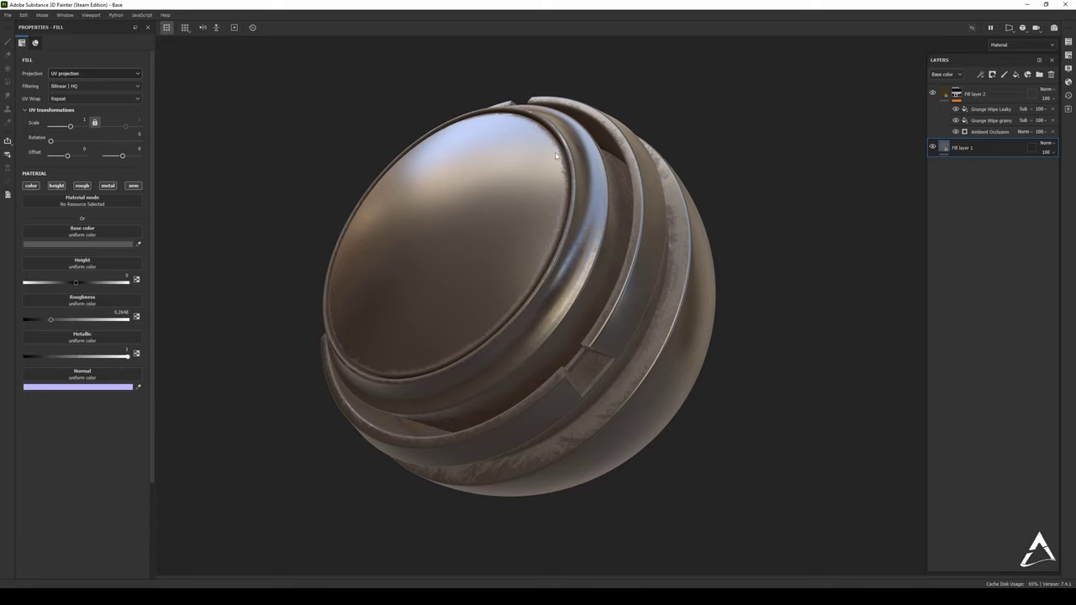
{"action": "left_click_drag", "start_coordinate": [556, 155], "coordinate": [565, 183], "text": "alt"}
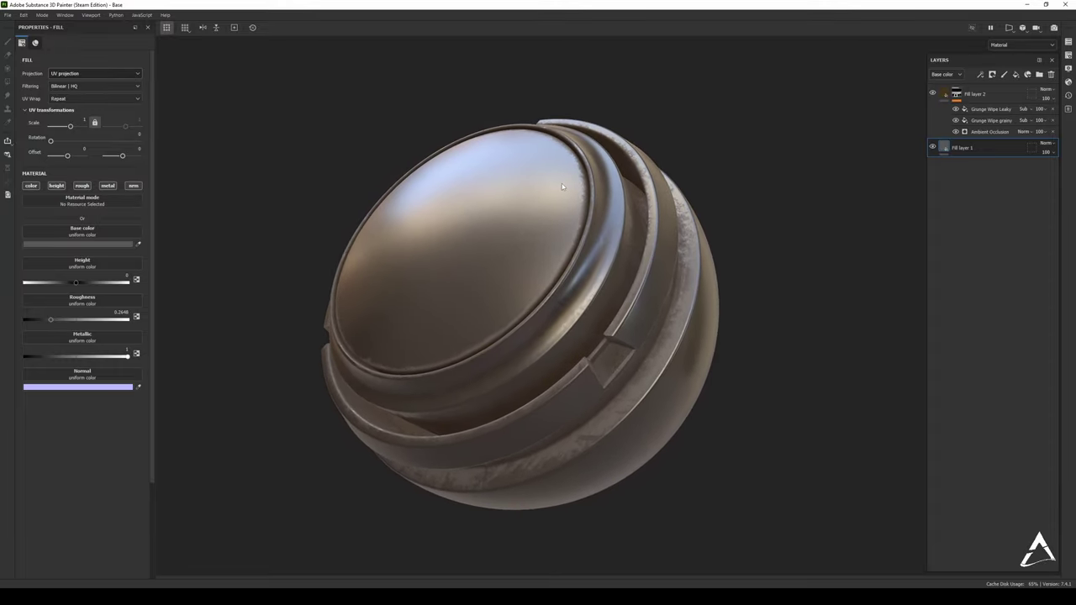